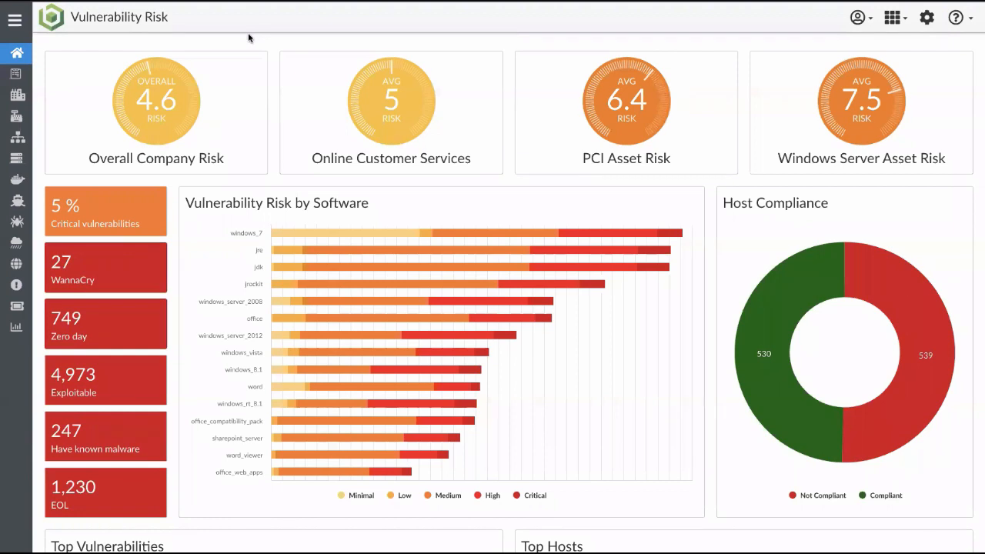
Review the dashboard with risk trend and SLA compliance, and the home dashboard showing business unit risk.
click(15, 75)
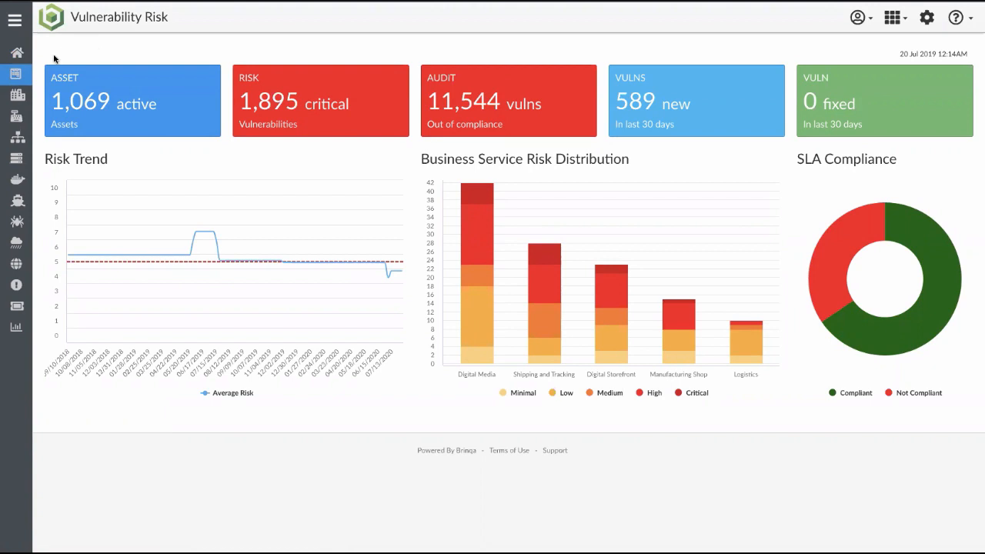
click(15, 97)
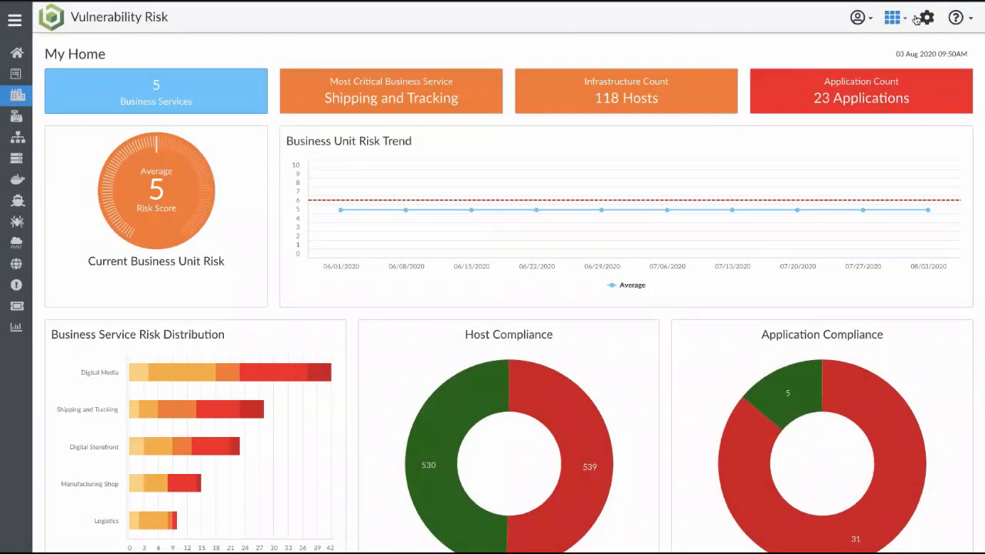
Open the administration area and view the list of data servers.
click(929, 20)
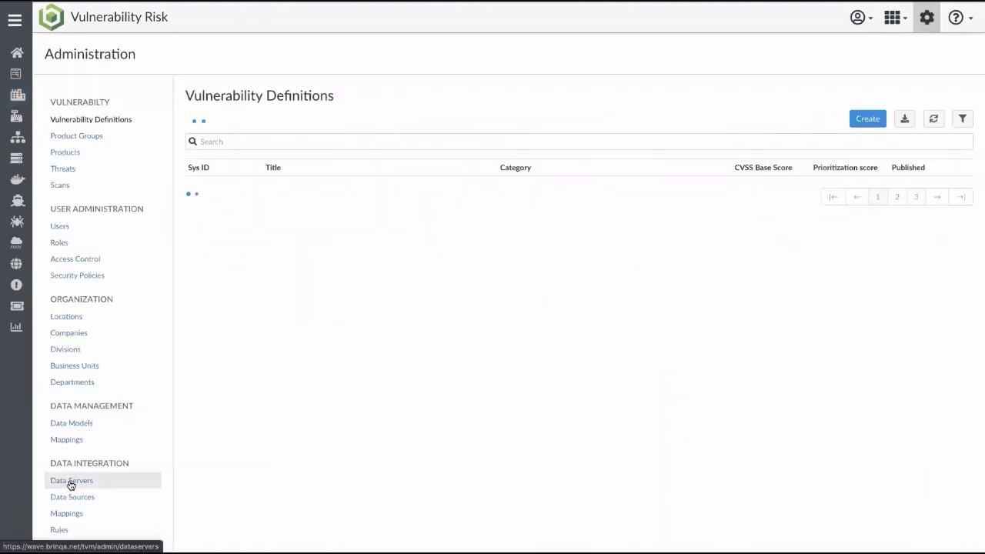
click(71, 482)
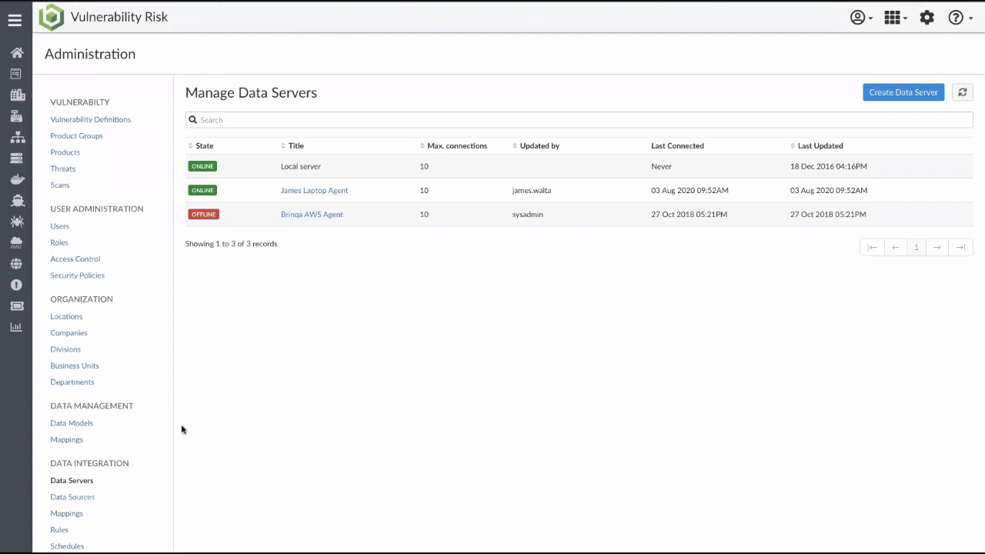
View the data sources and examine the available connectors by category, from Amazon Web Services through Vulnerability Management.
click(84, 499)
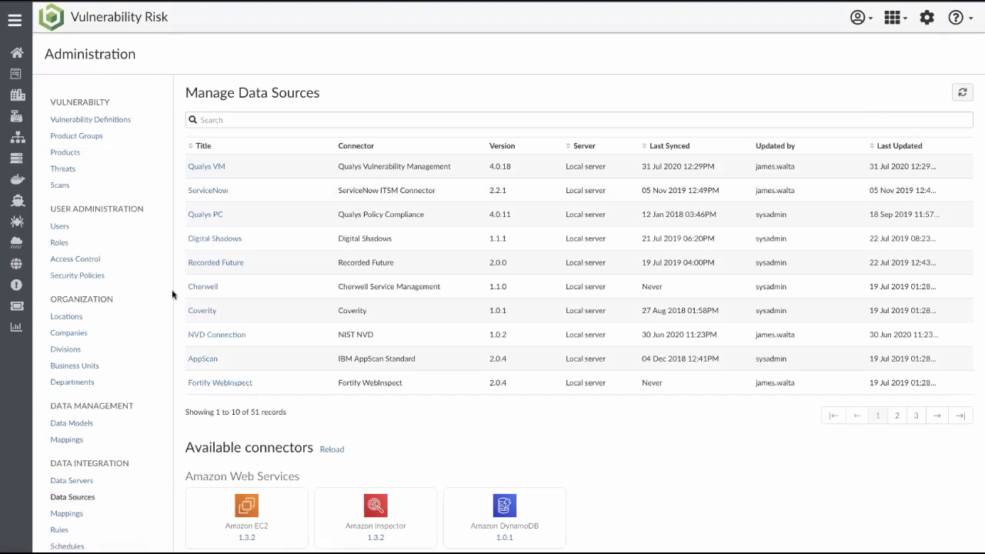
scroll(172, 294, down, 1)
scroll(172, 294, down, 5)
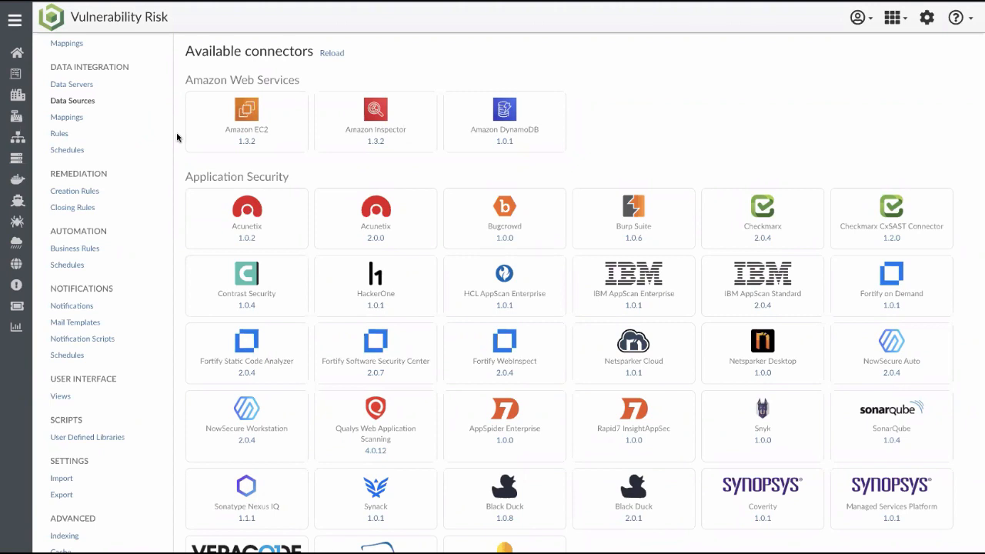
scroll(177, 163, down, 3)
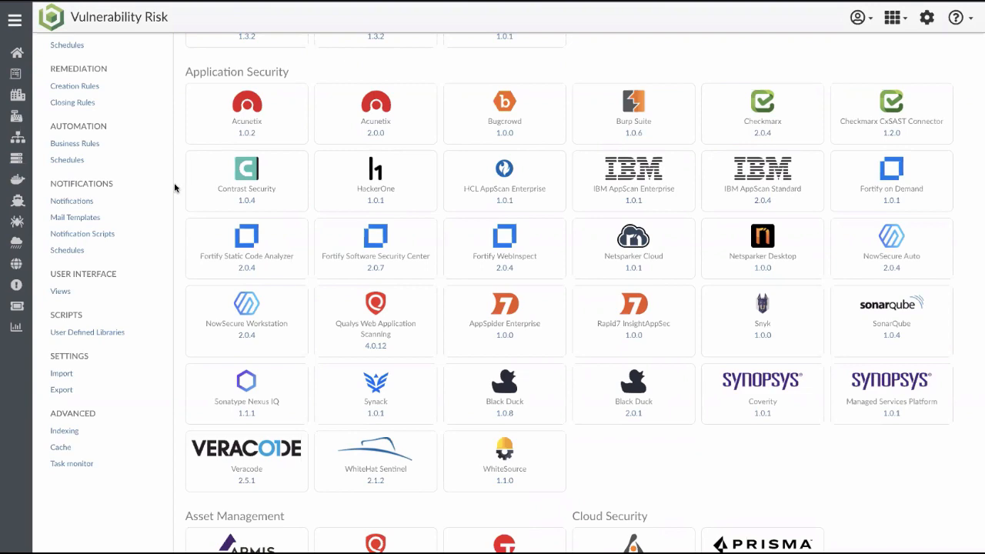
scroll(177, 176, down, 3)
scroll(176, 188, down, 4)
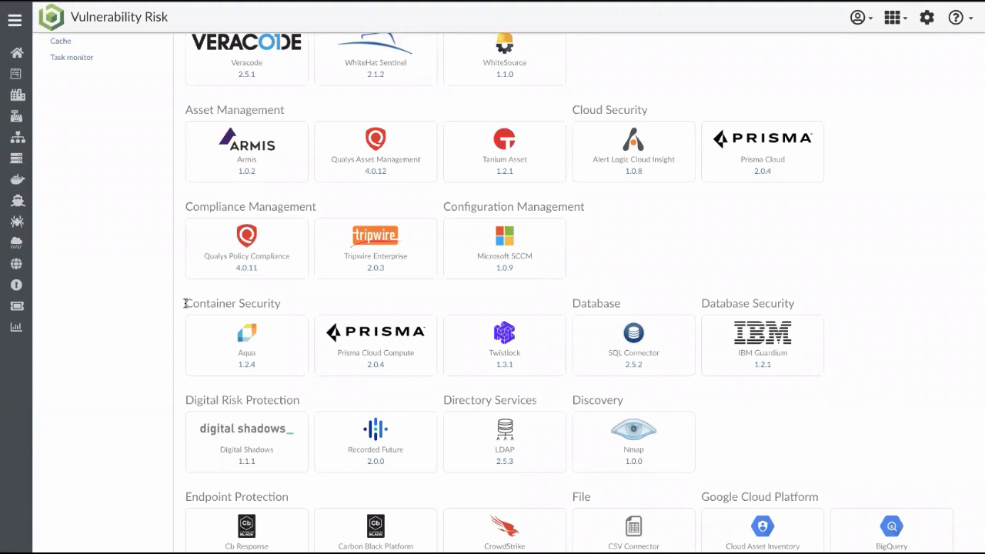
scroll(181, 346, down, 3)
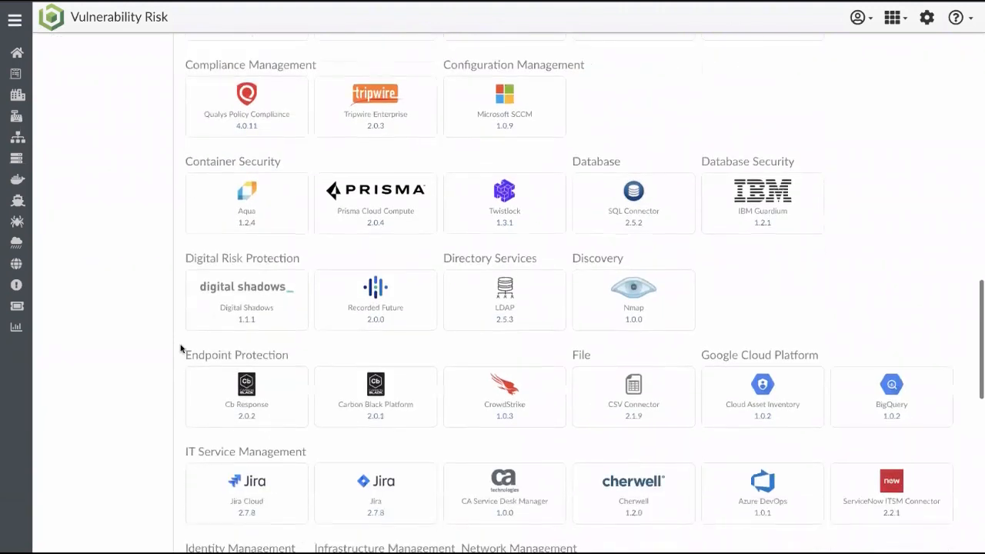
scroll(181, 349, down, 1)
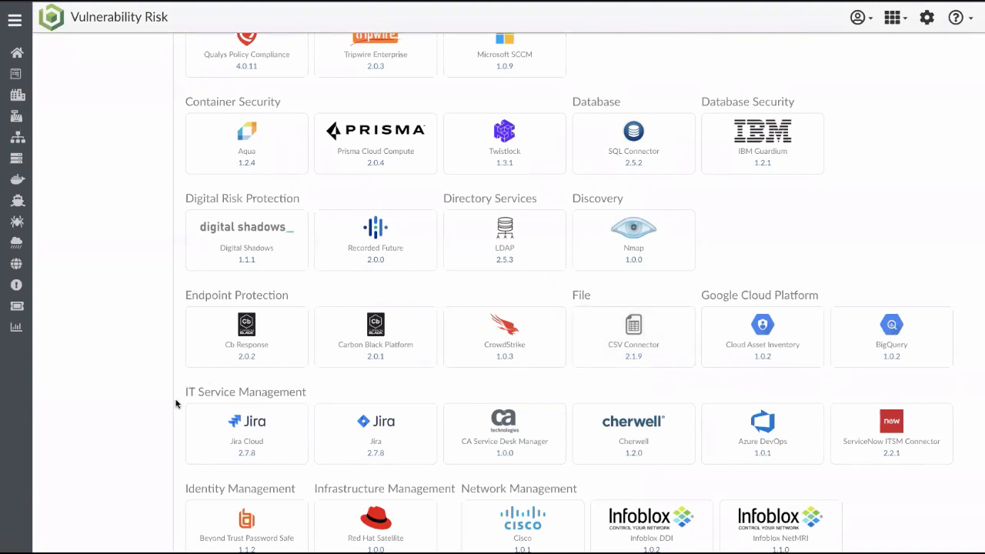
scroll(176, 405, down, 3)
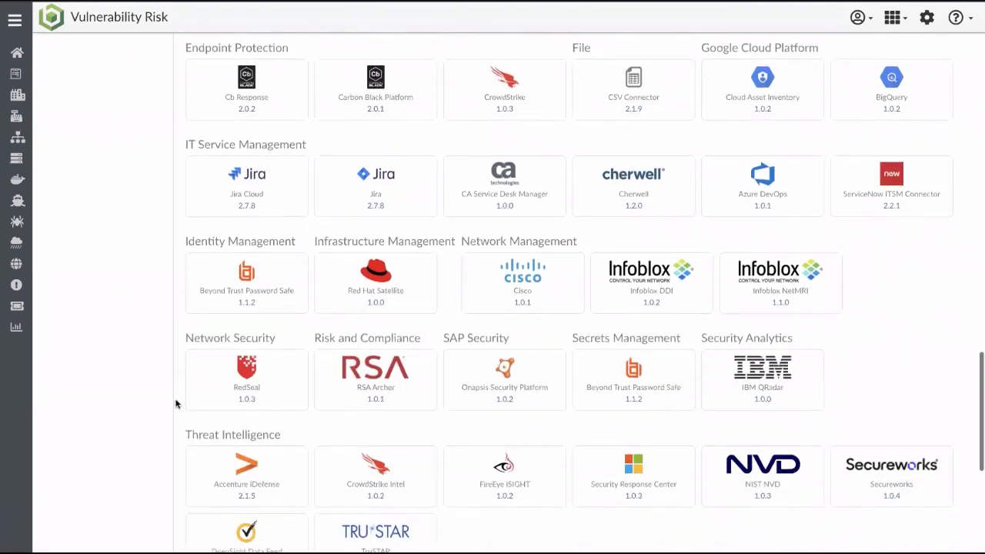
scroll(176, 402, down, 1)
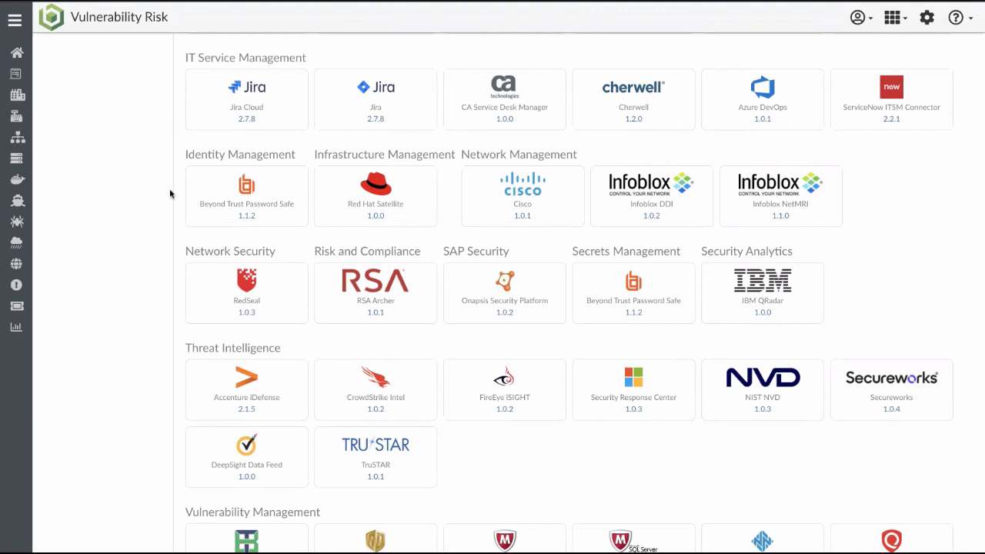
scroll(170, 194, down, 2)
scroll(170, 194, down, 5)
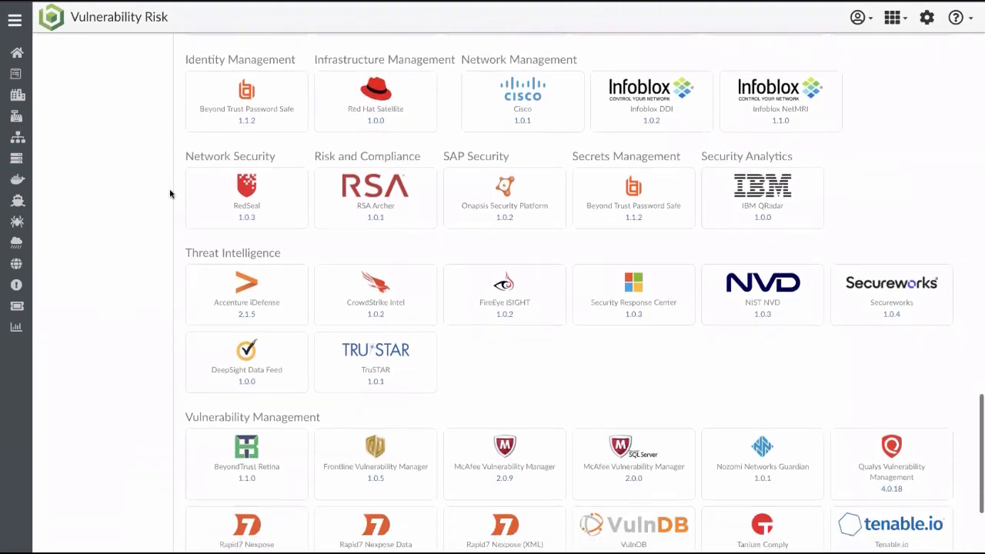
scroll(170, 194, down, 3)
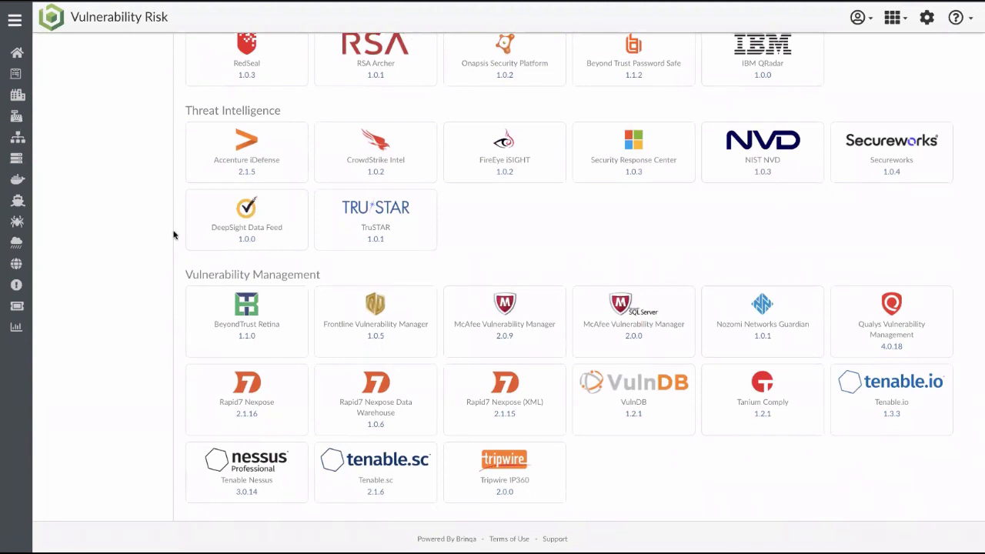
scroll(174, 235, down, 1)
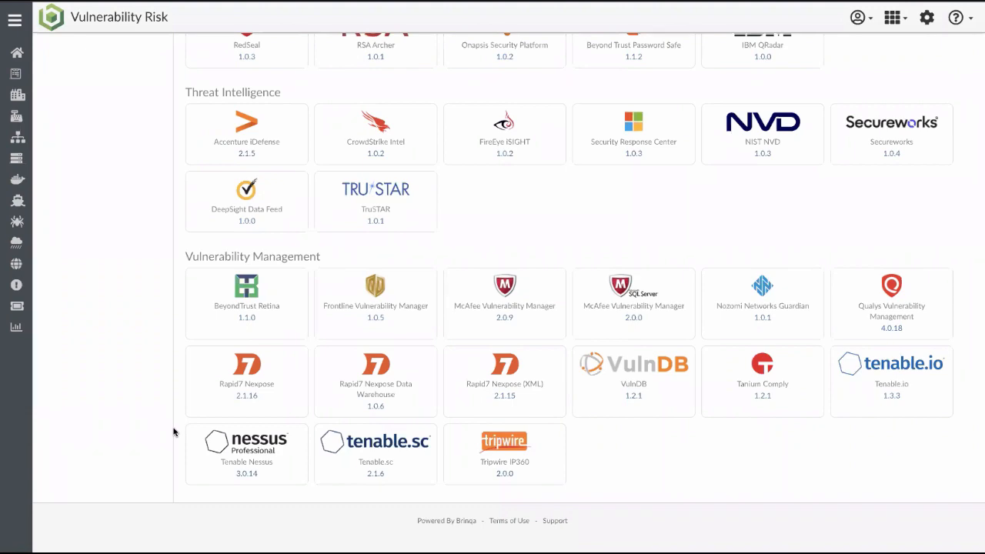
scroll(174, 433, up, 10)
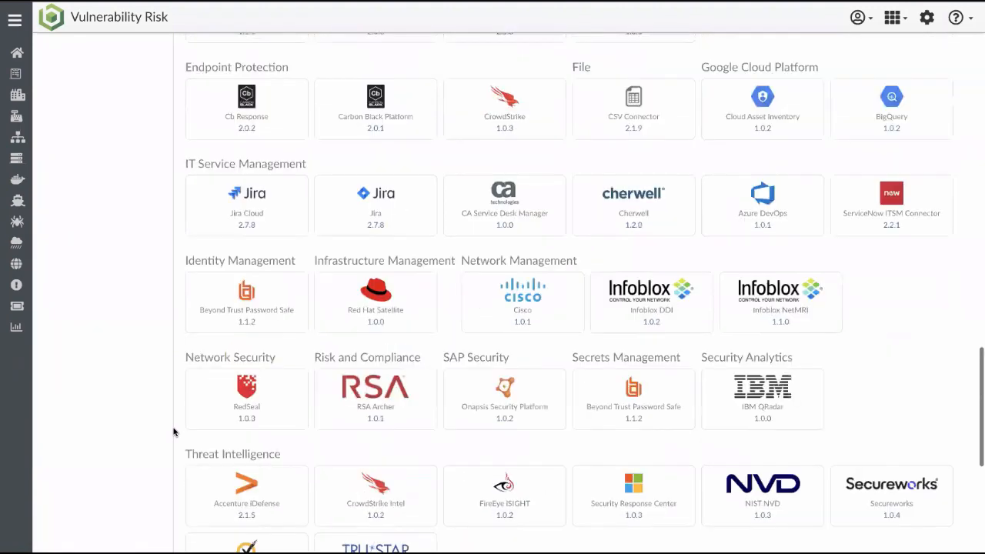
scroll(174, 432, up, 8)
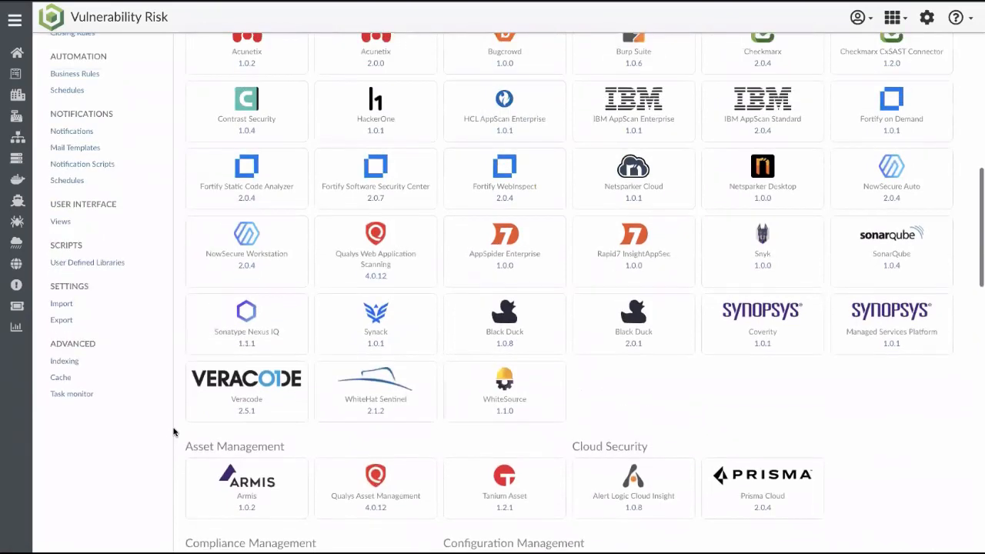
scroll(174, 433, up, 1)
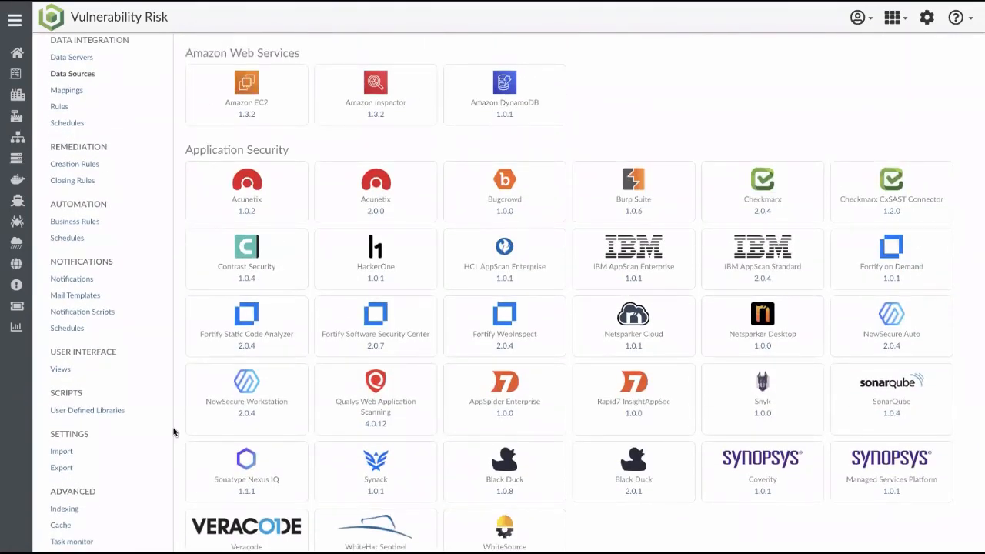
Search the data integration mappings for "qualys" and open the Qualys Host mapping.
click(93, 91)
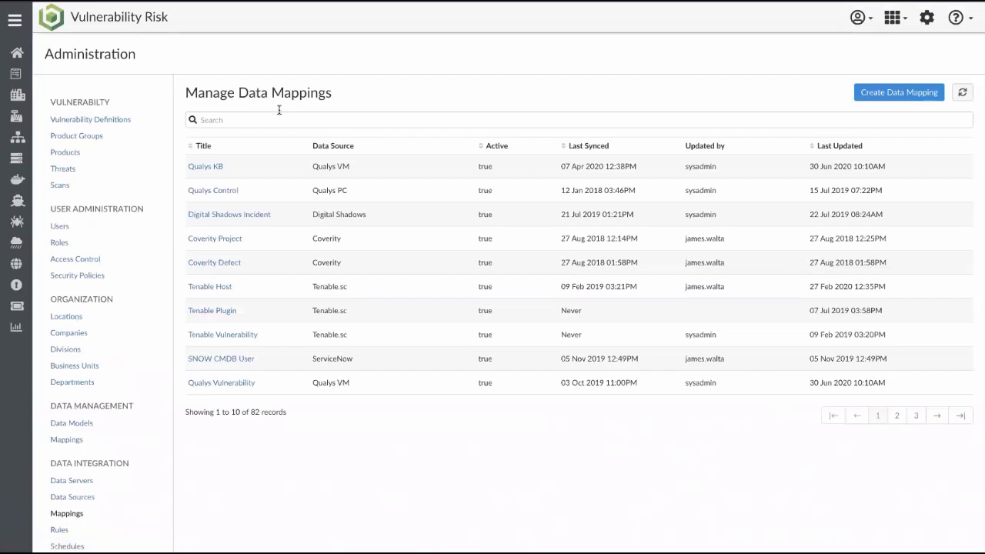
click(280, 120)
text(qualys)
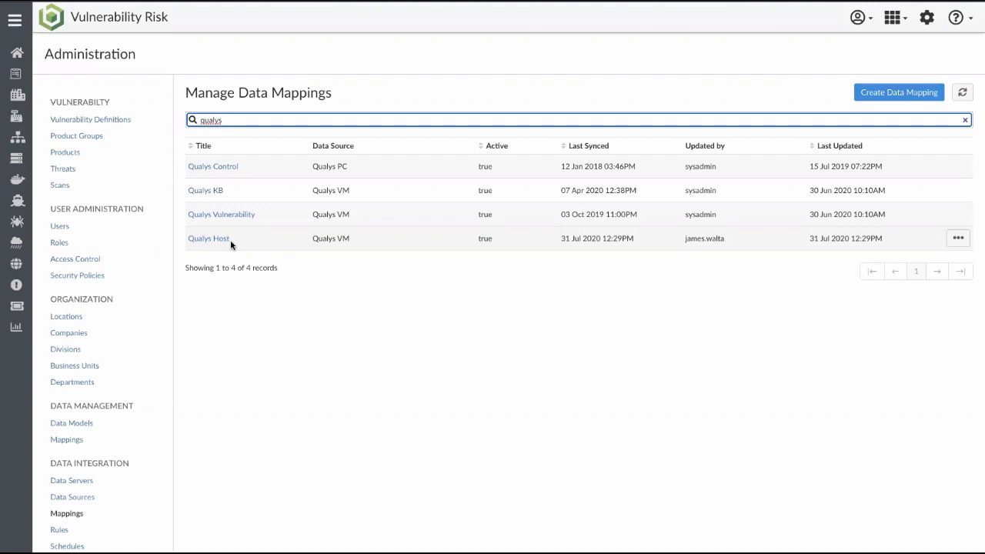
click(202, 240)
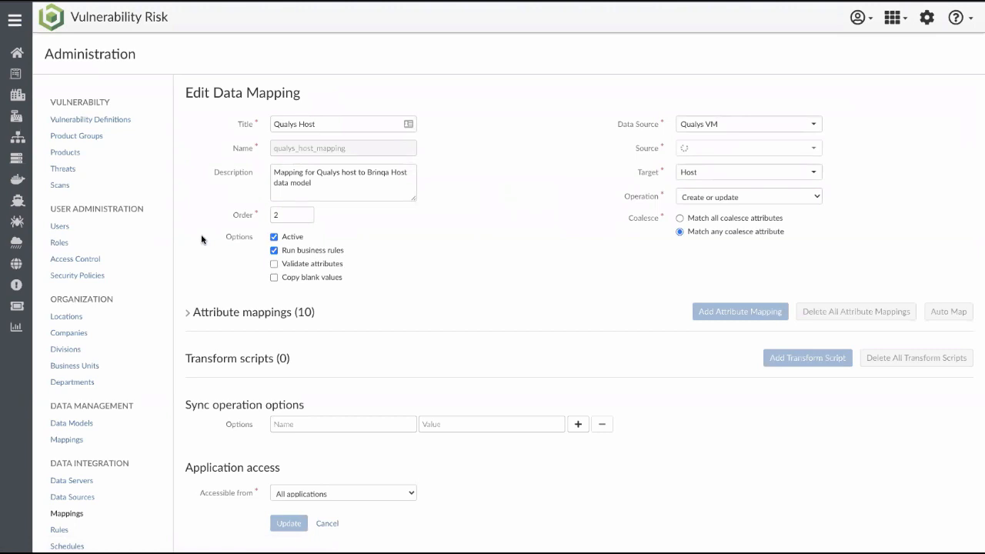
Expand the attribute mappings of the Qualys Host mapping and check the actions available for the OS attribute.
click(188, 313)
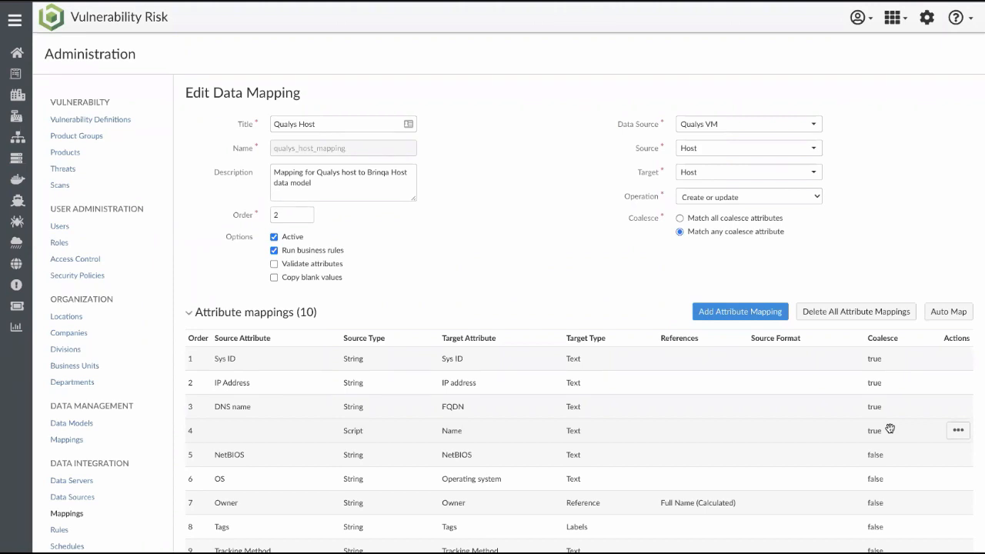
scroll(891, 429, down, 3)
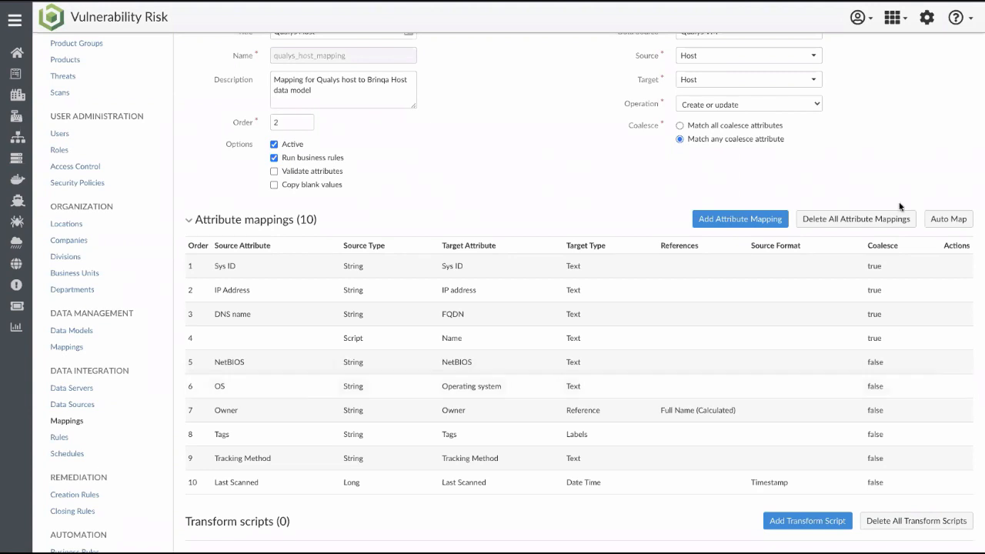
click(959, 386)
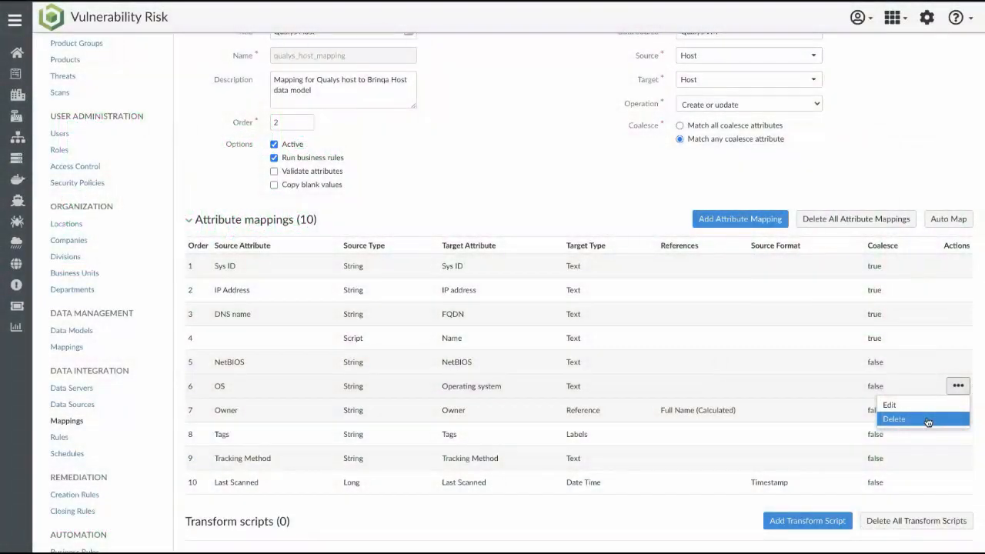
click(747, 145)
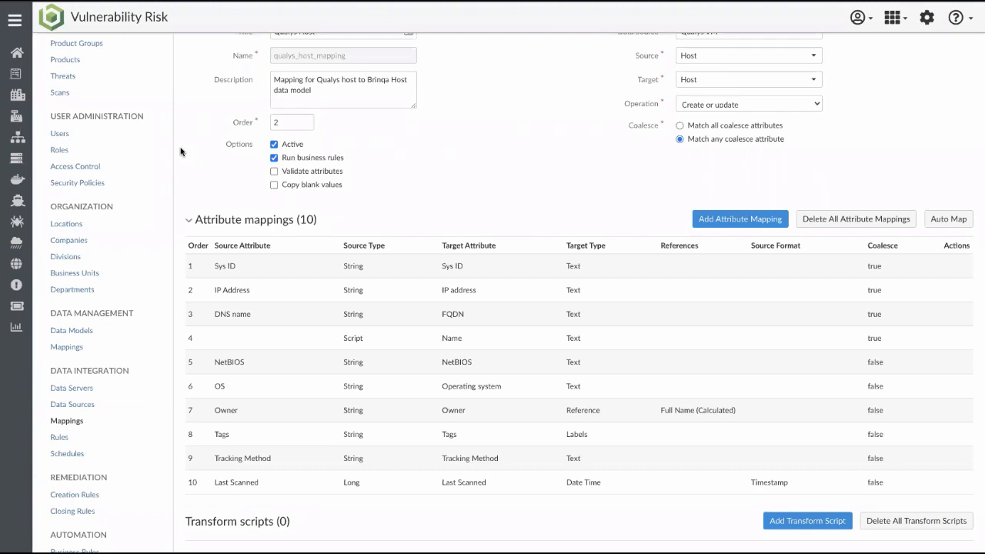
View the vulnerabilities list and open the details of a Birthday attacks against TLS ciphers (Sweet32) vulnerability.
click(17, 224)
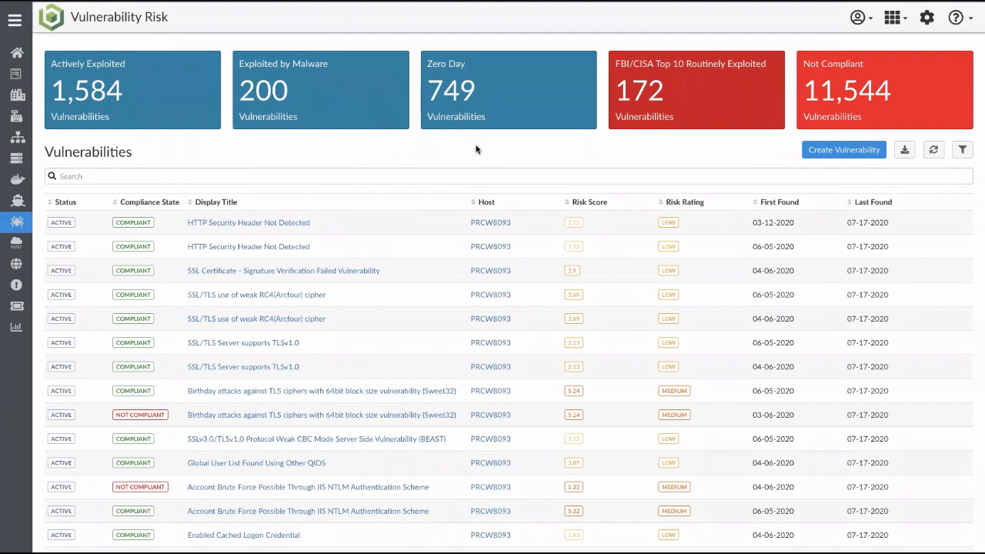
click(247, 393)
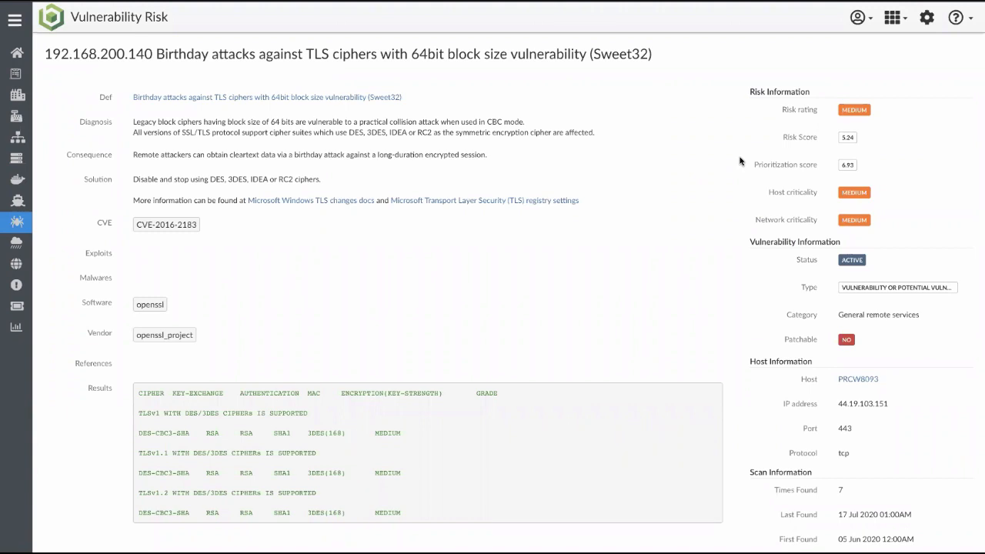
Filter the host assets to mission critical servers and open the XANIST host record.
click(20, 162)
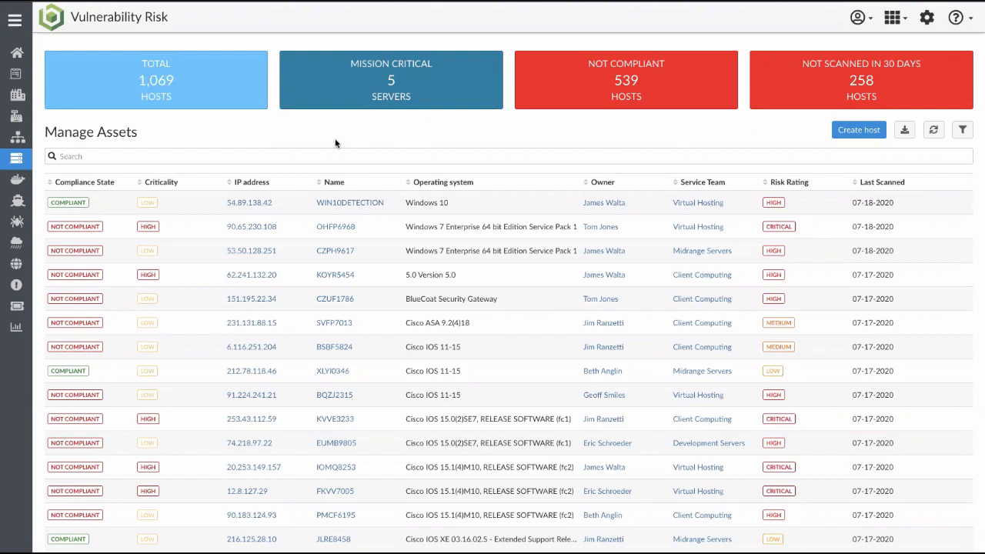
click(397, 81)
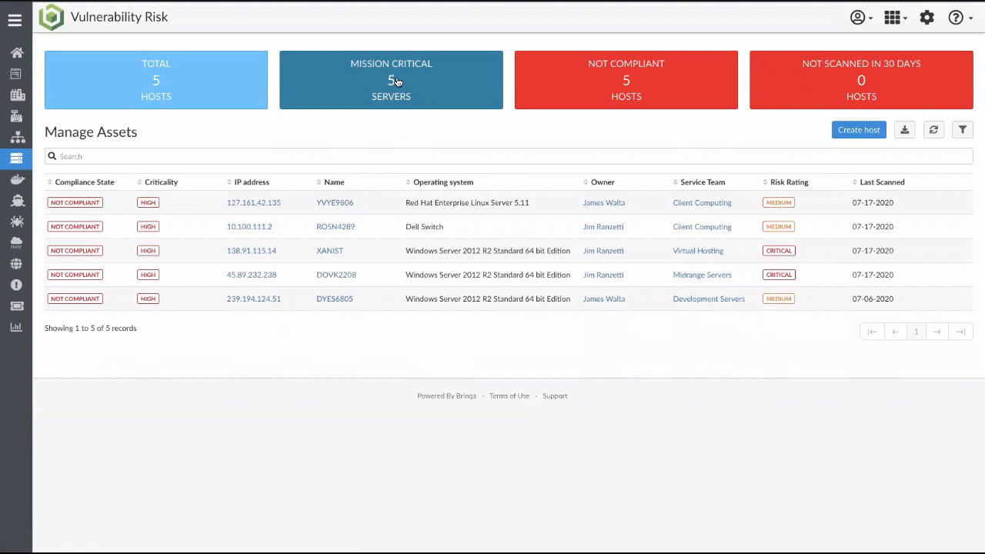
click(335, 249)
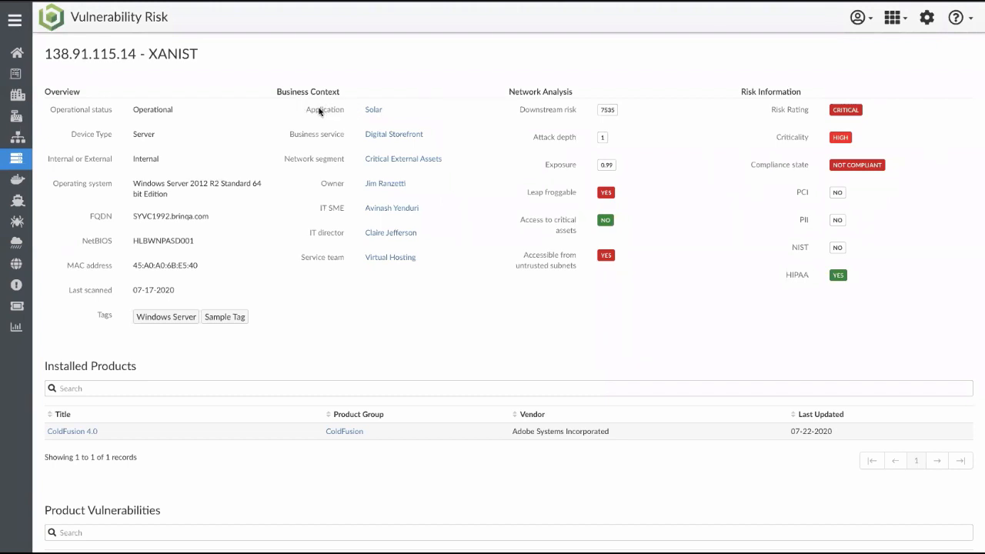
Examine the host's business context, including its application, business service and owner fields.
drag(314, 112, 346, 115)
click(294, 137)
drag(337, 141, 341, 142)
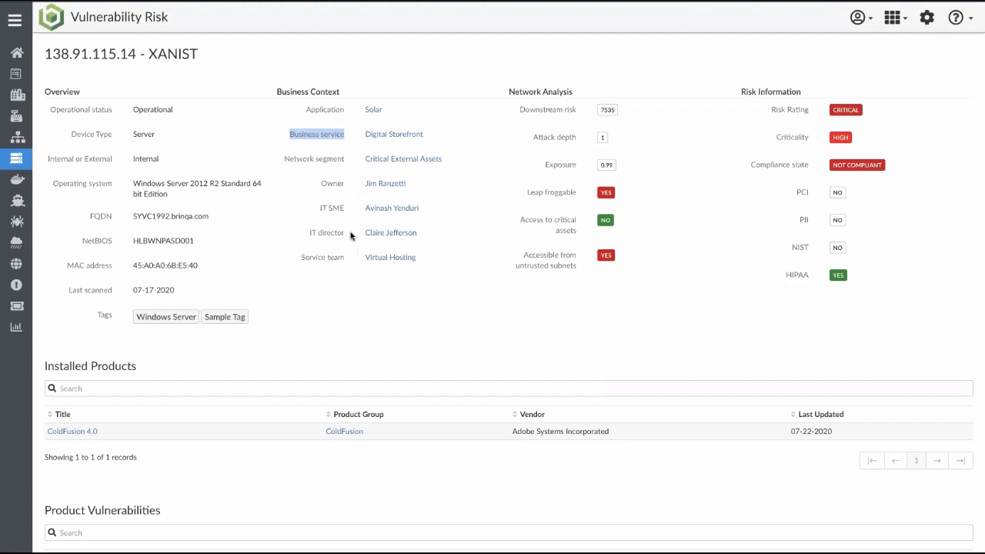
click(322, 186)
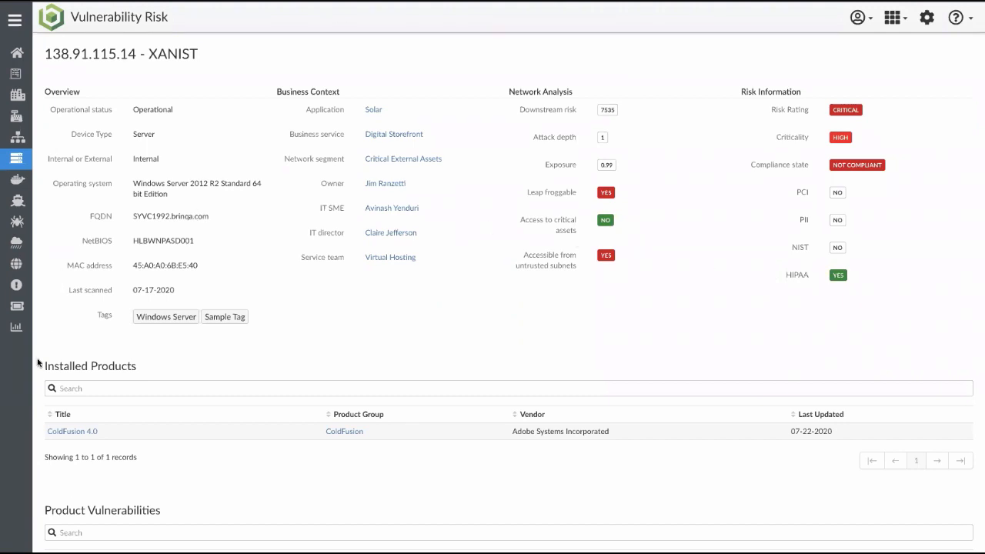
Review the host's installed products, product vulnerabilities and vulnerabilities lists.
scroll(38, 363, down, 3)
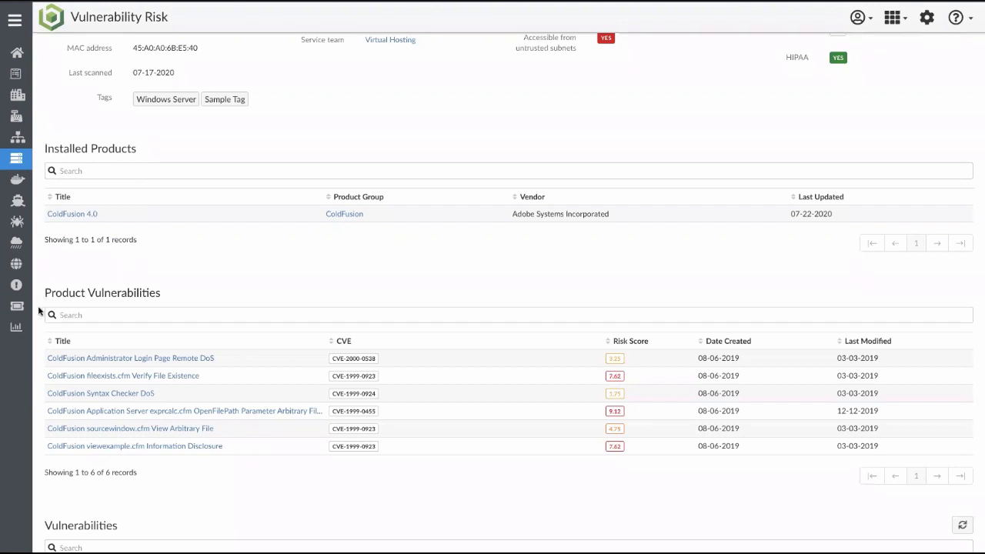
scroll(39, 312, down, 1)
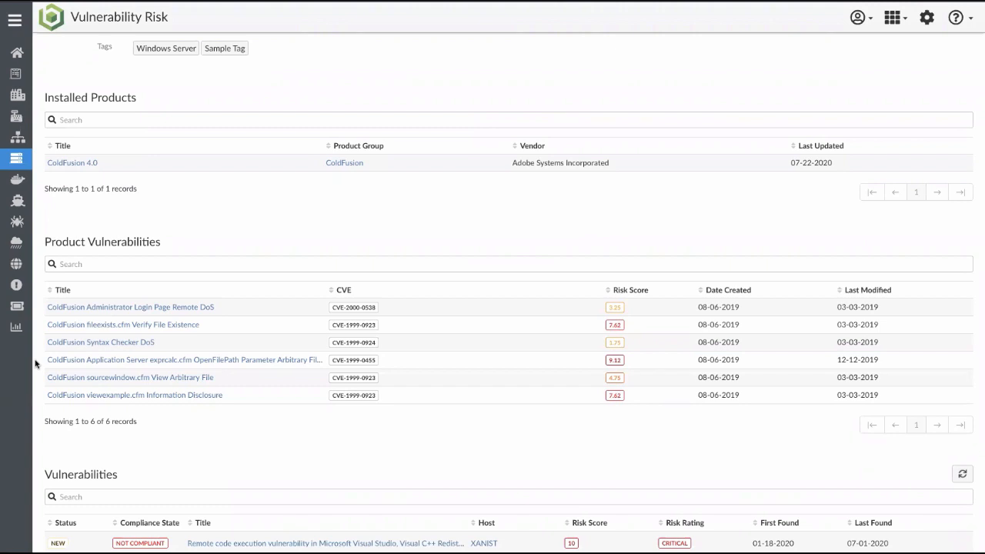
scroll(34, 363, down, 4)
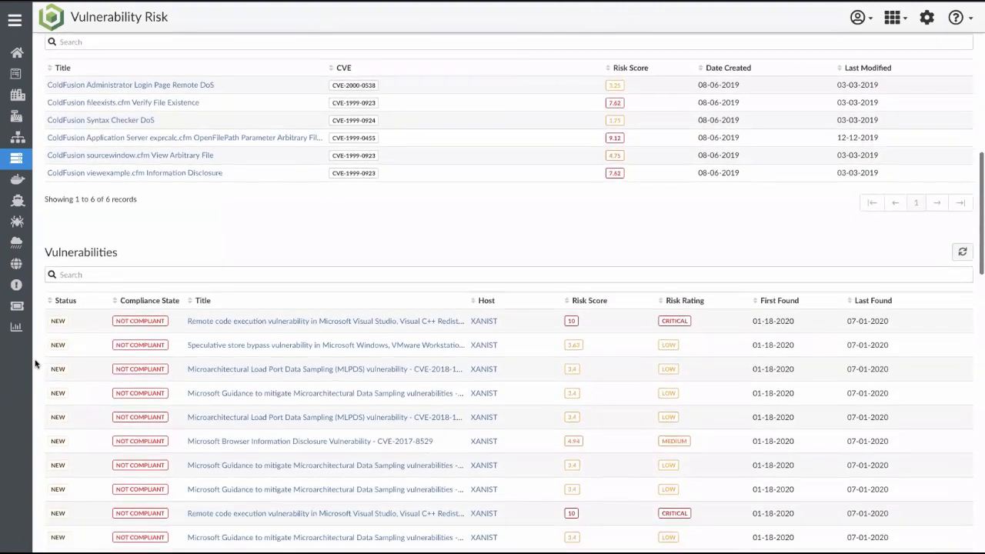
Review the host's vulnerabilities, digital footprint incidents, policy violations and patches lists.
scroll(34, 363, down, 2)
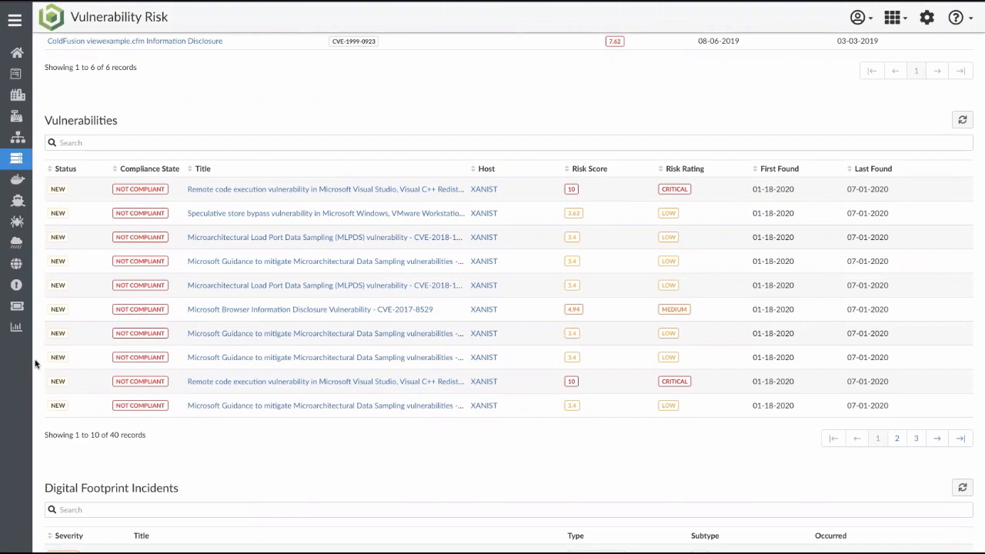
scroll(35, 363, down, 3)
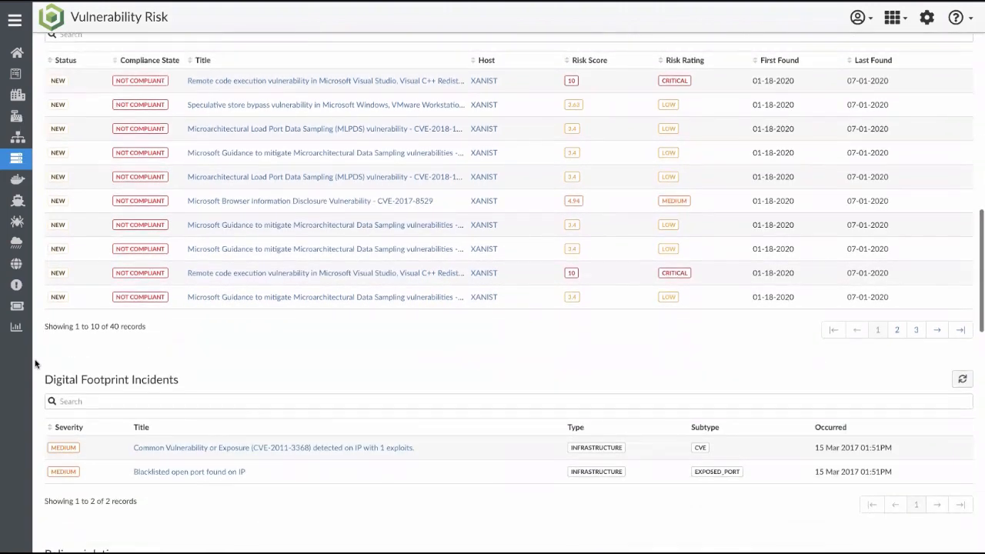
scroll(35, 363, down, 1)
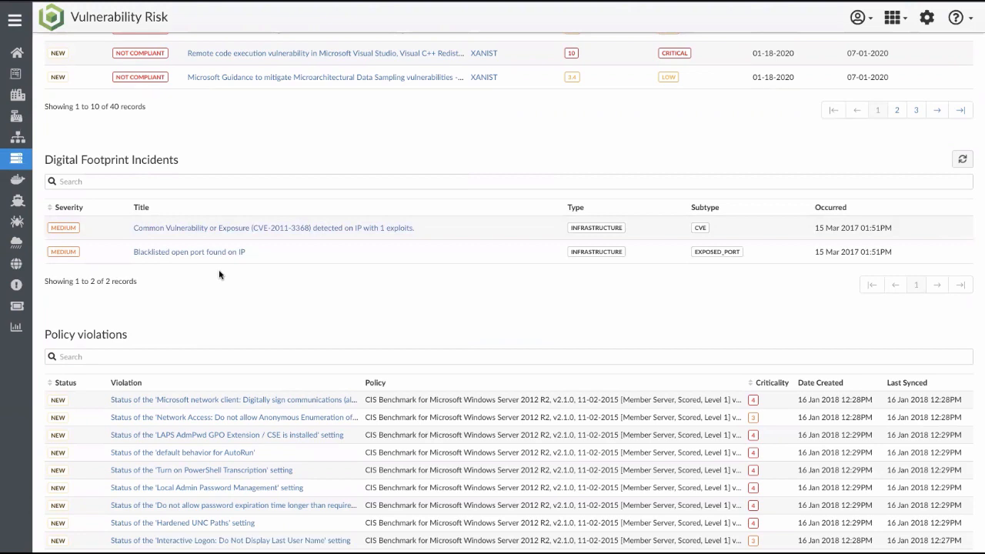
scroll(39, 346, down, 1)
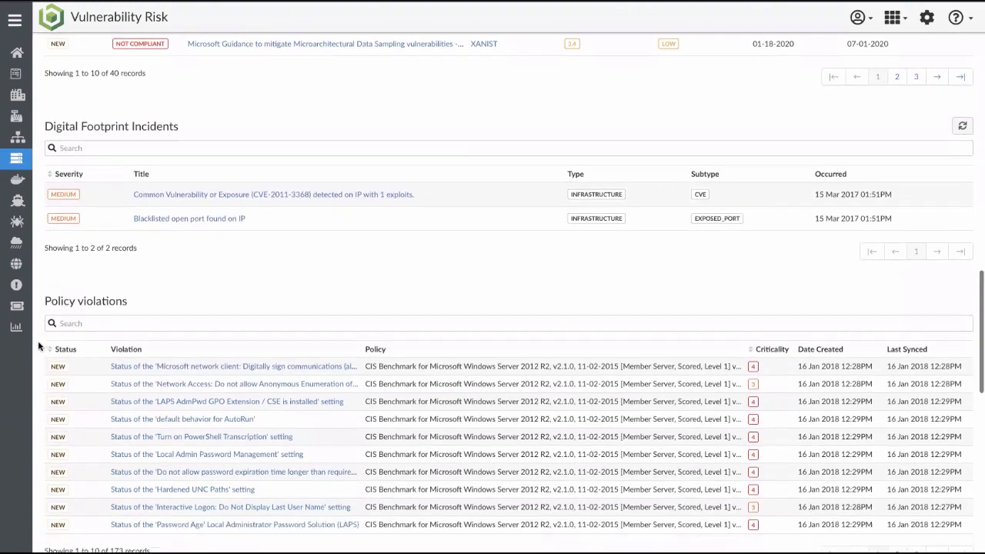
scroll(38, 346, down, 3)
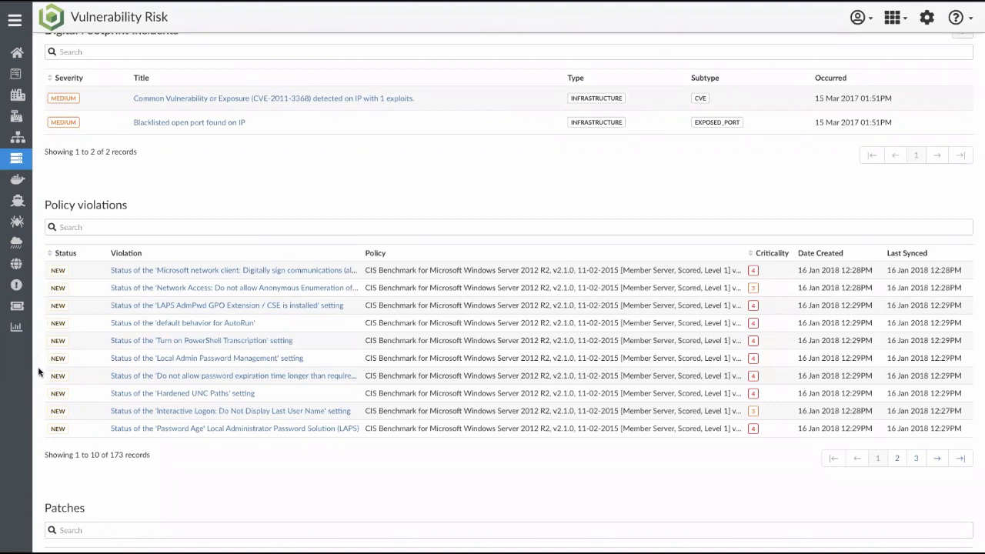
scroll(38, 372, down, 3)
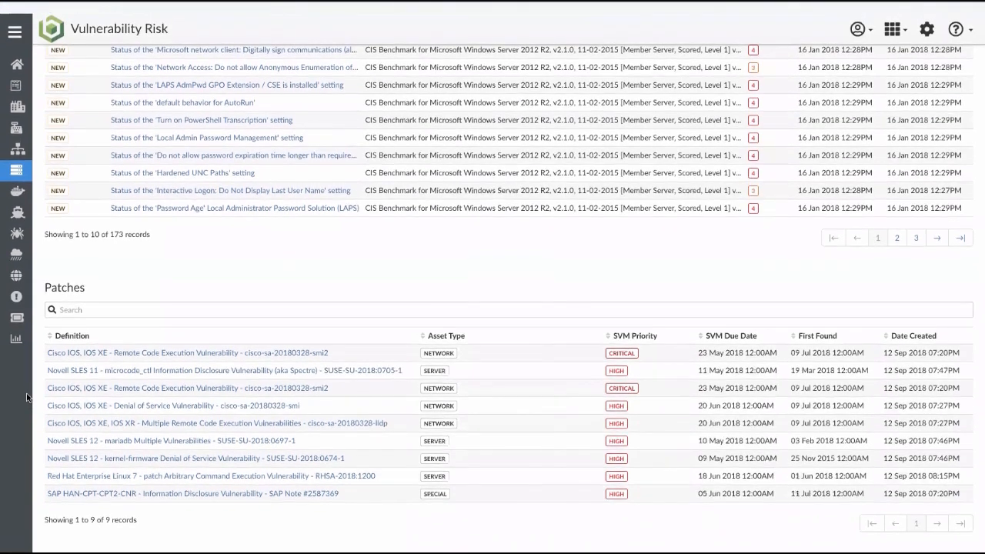
Open the Solar application record from the XANIST host's business context.
scroll(214, 256, up, 15)
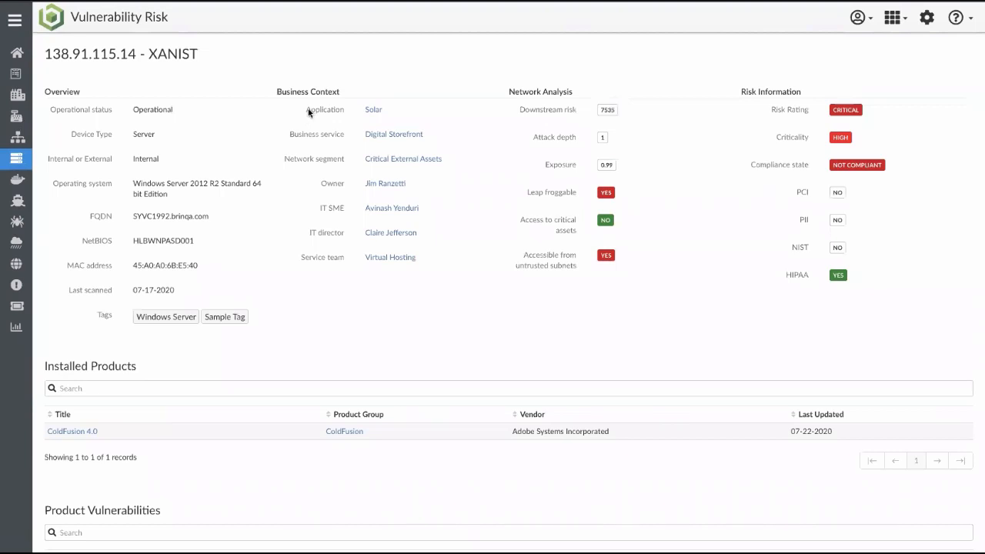
drag(307, 109, 345, 117)
click(372, 113)
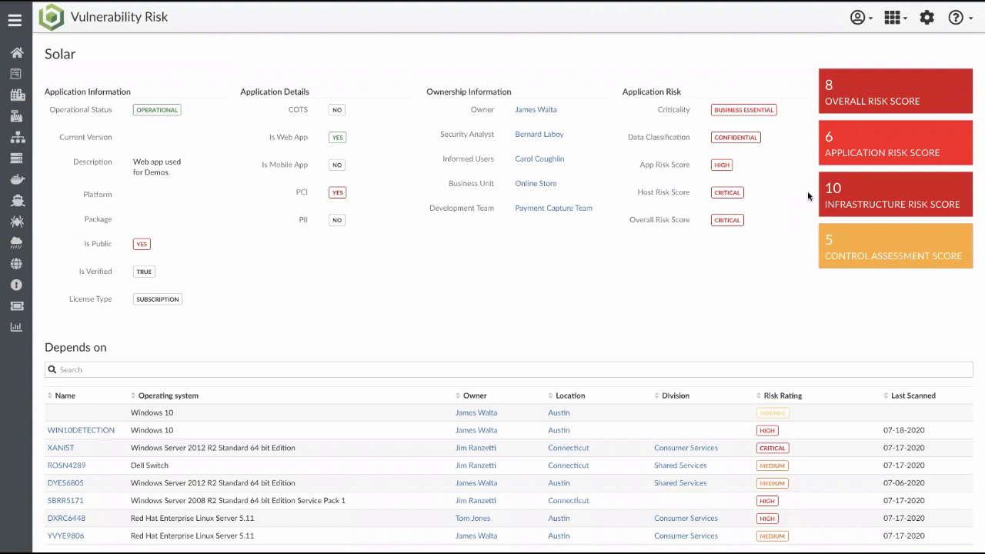
Examine the Solar application's details and risk information together with the list of hosts it depends on.
scroll(767, 388, down, 1)
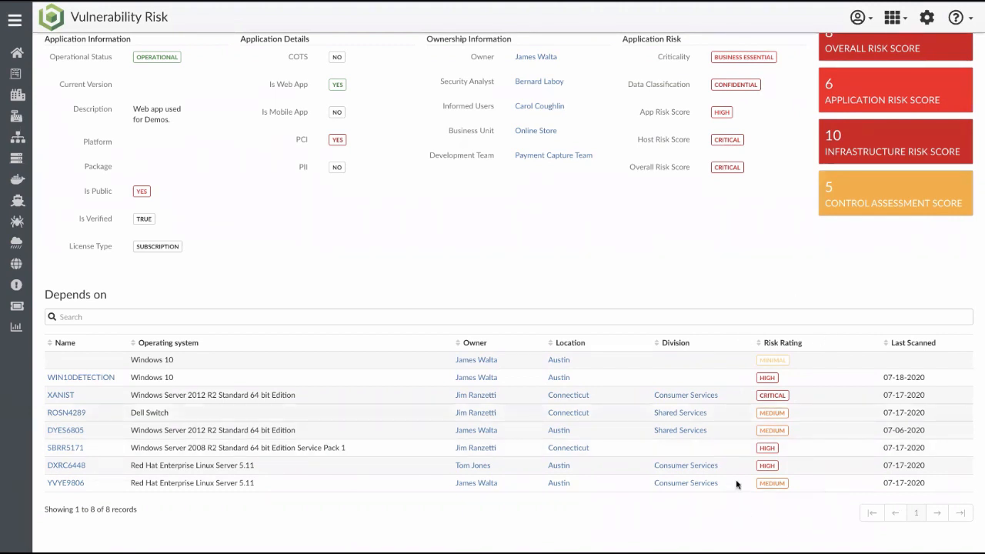
scroll(778, 297, up, 1)
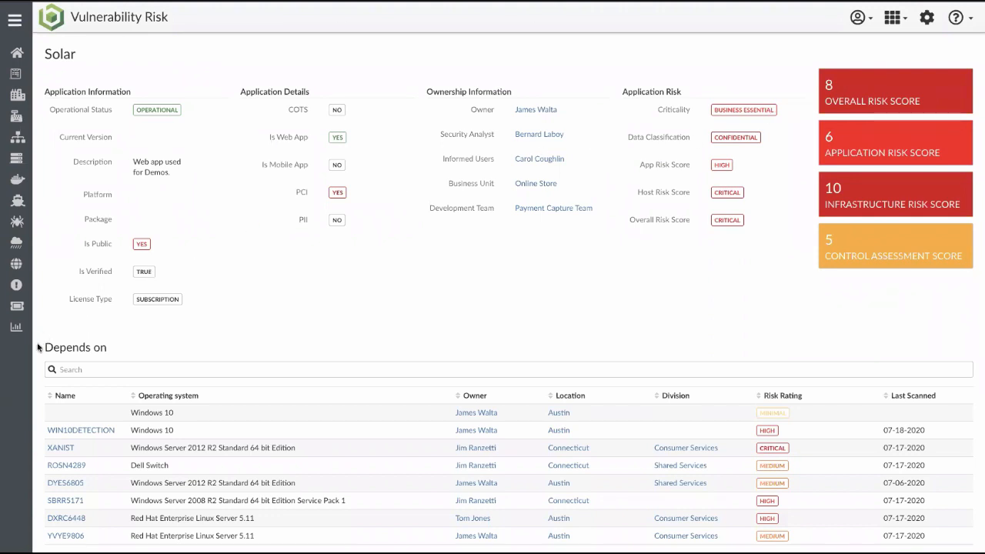
scroll(37, 347, down, 1)
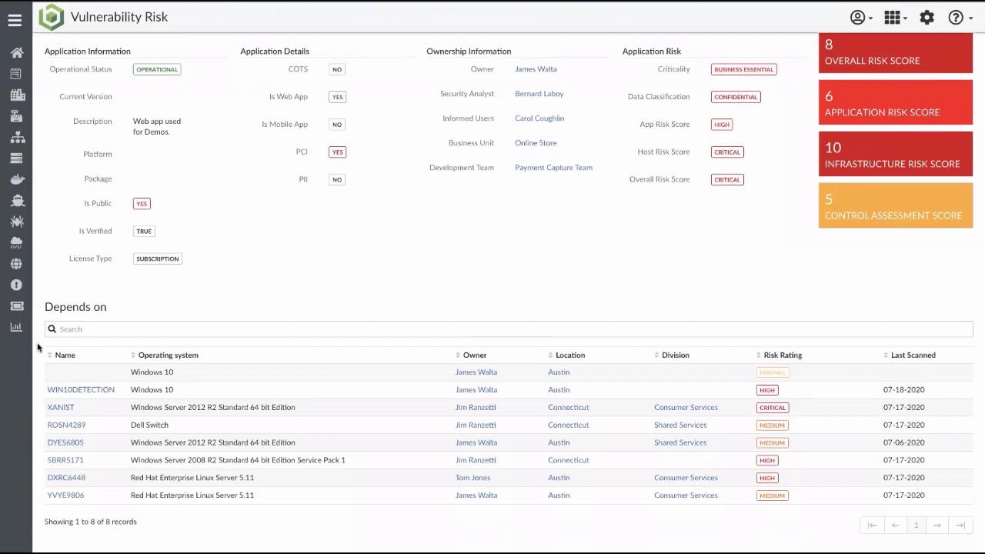
scroll(37, 347, down, 2)
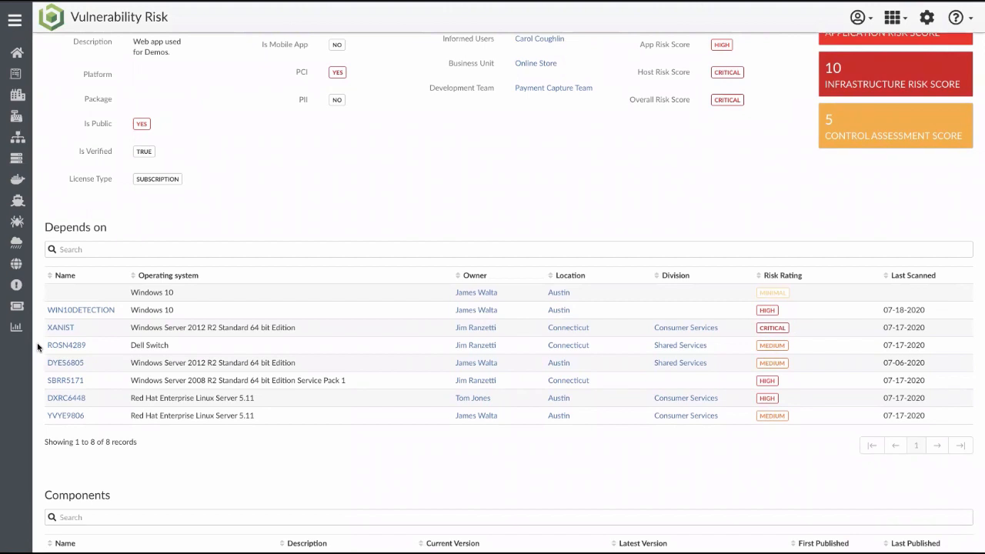
Review the Solar application's components, component issues, issues, dynamic findings and penetration test findings.
scroll(37, 348, down, 4)
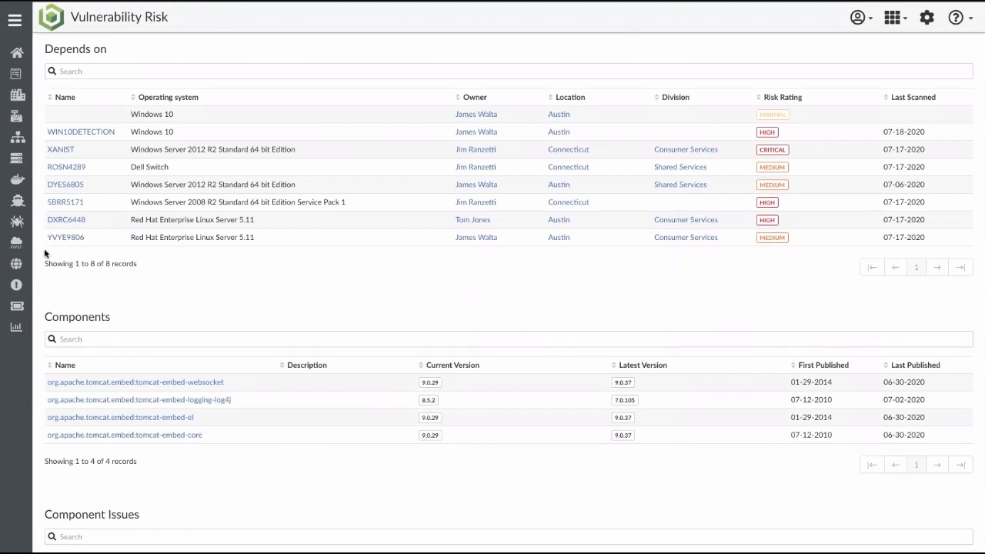
scroll(44, 248, down, 3)
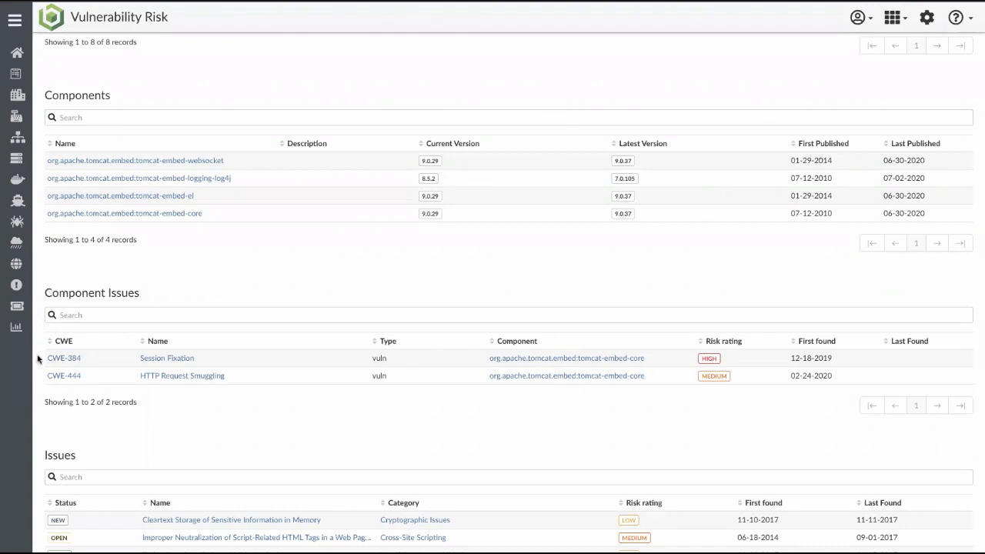
scroll(44, 348, down, 3)
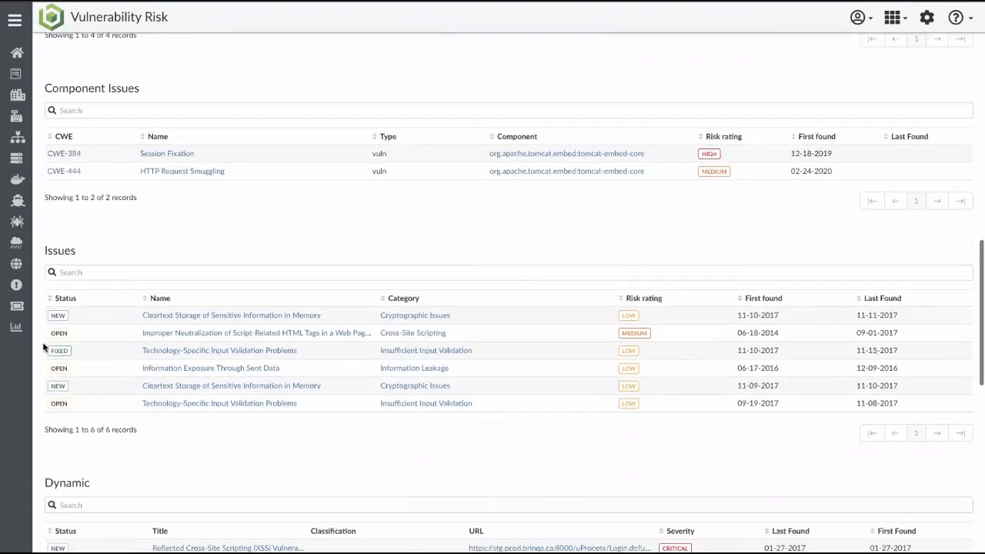
scroll(43, 348, down, 1)
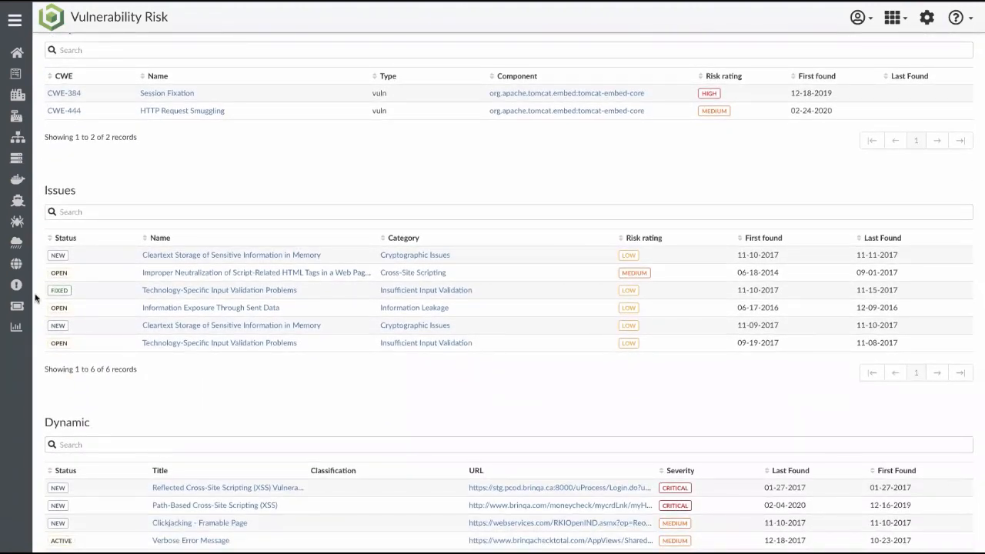
scroll(35, 297, down, 3)
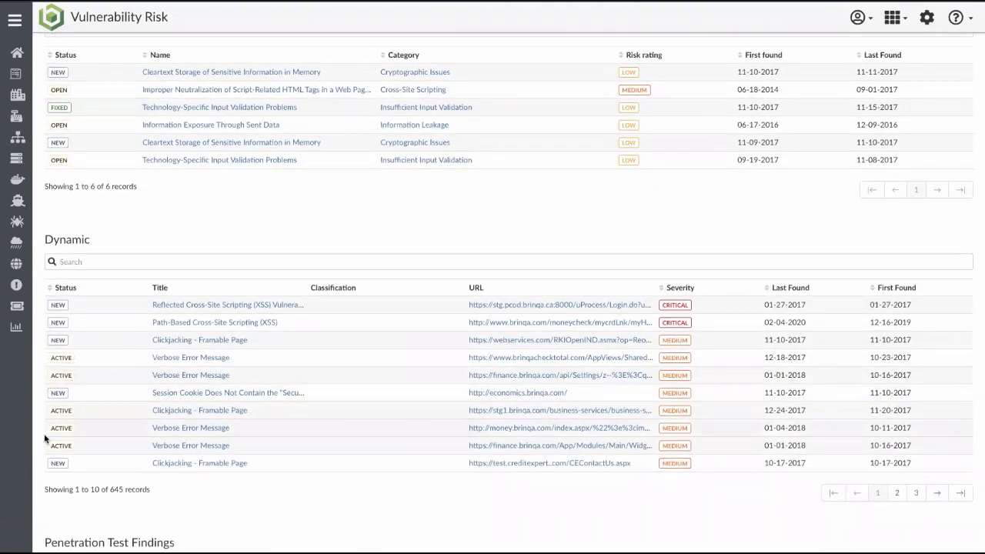
scroll(46, 416, down, 3)
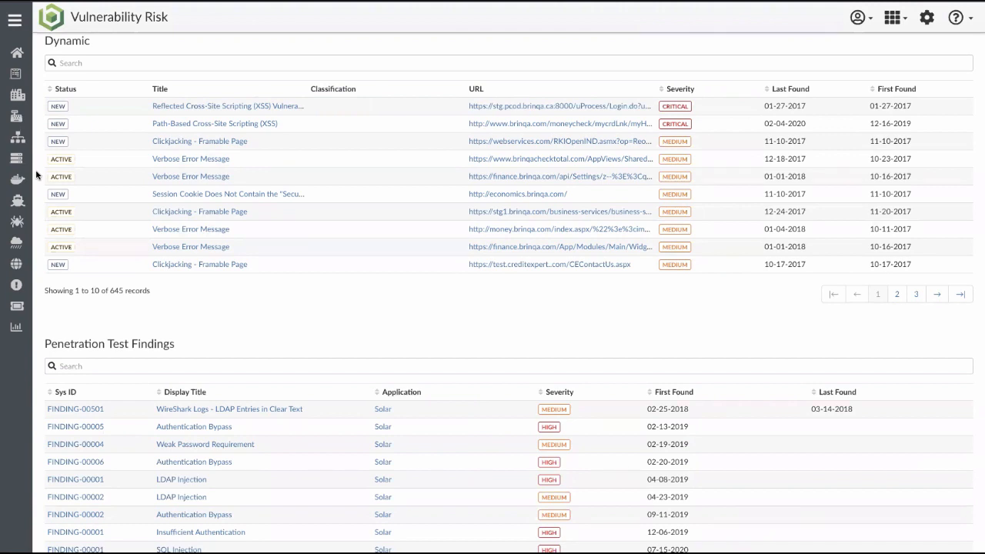
Open the open cross-site scripting issue in Solar's issues list and examine its CWE reference.
scroll(35, 174, up, 4)
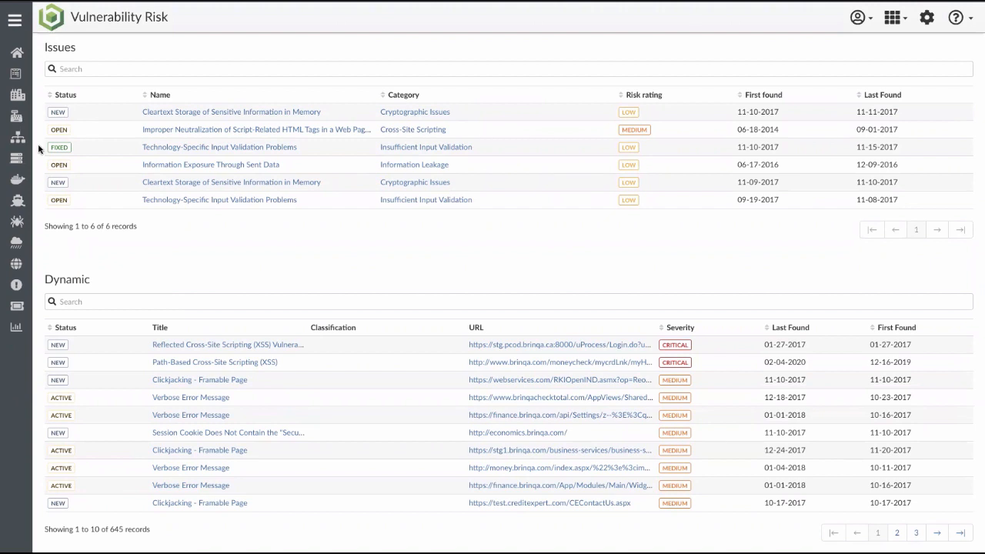
scroll(39, 149, up, 1)
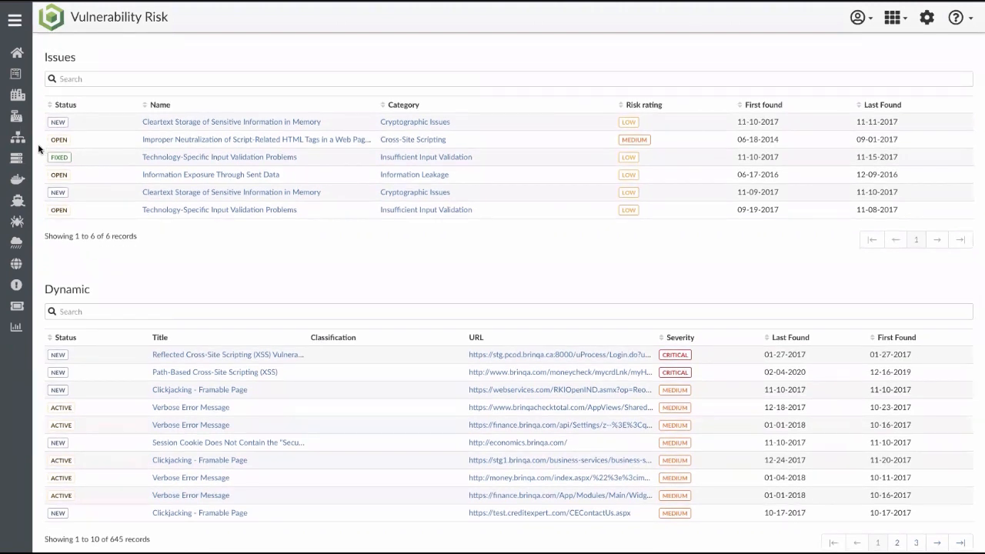
click(308, 143)
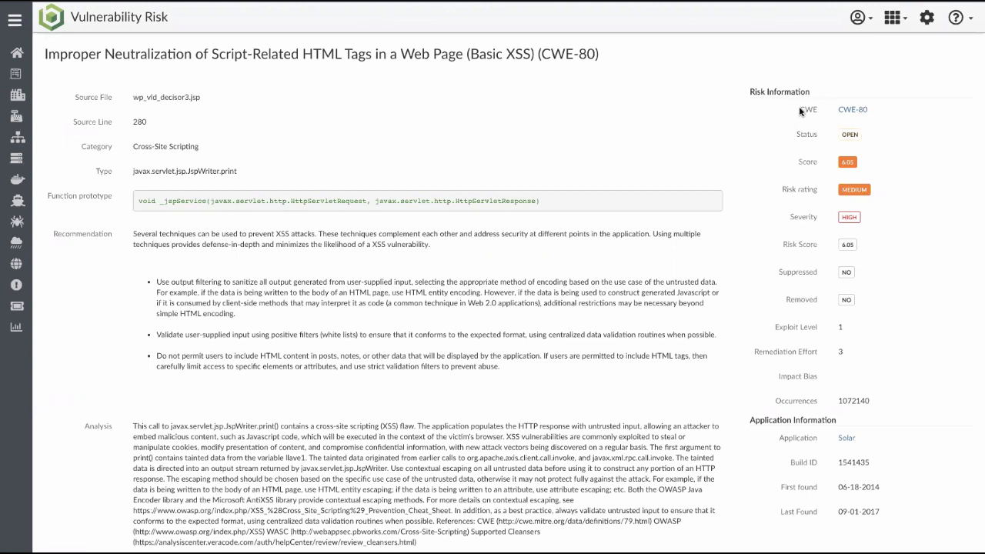
double_click(820, 113)
click(853, 110)
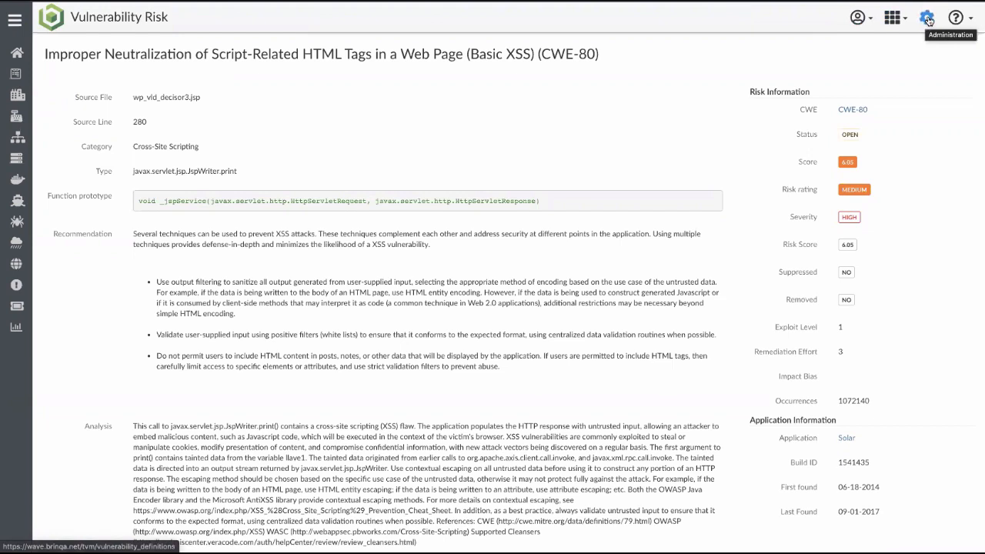
Open the [Java] High Rating - Windows OS ticket creation rule from the remediation section of the administration area.
click(928, 20)
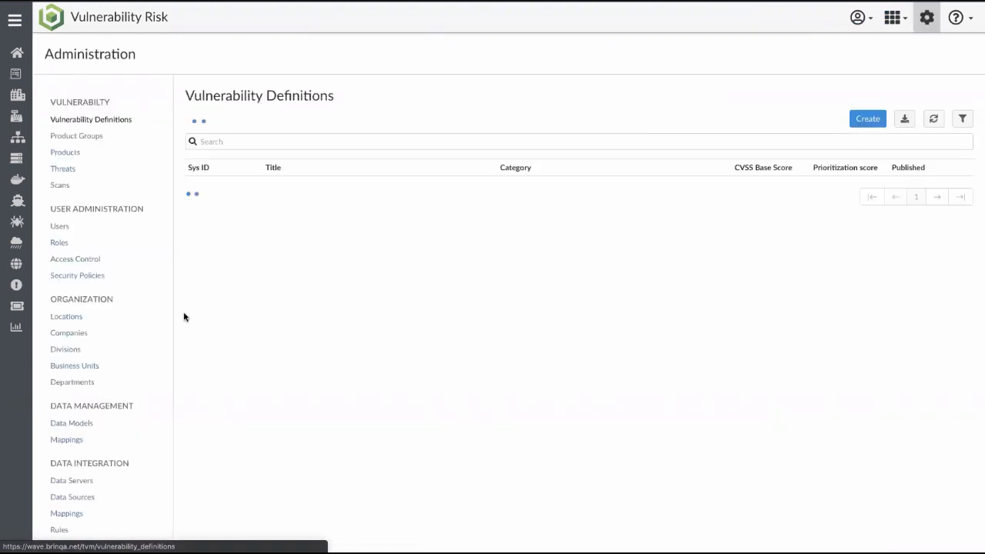
scroll(157, 387, down, 3)
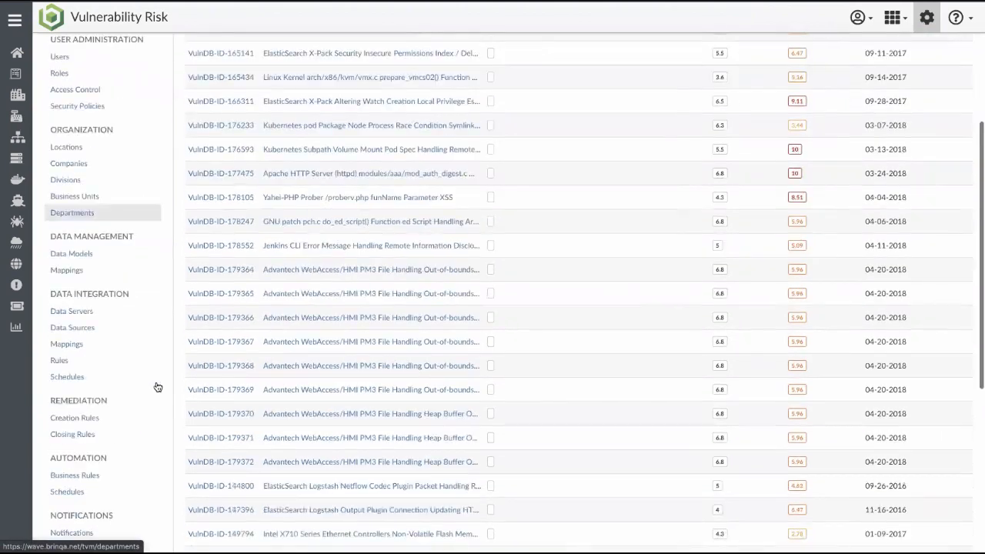
click(94, 406)
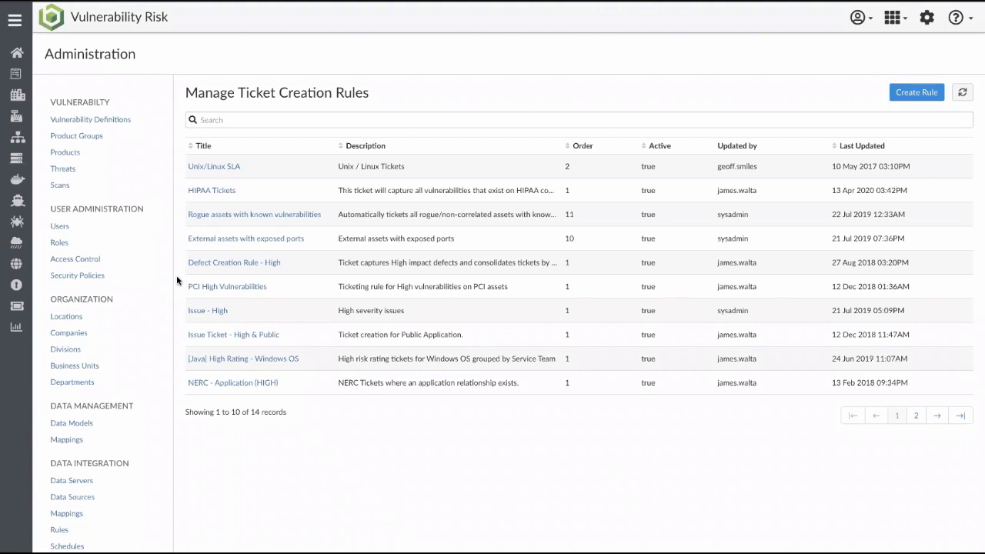
click(277, 358)
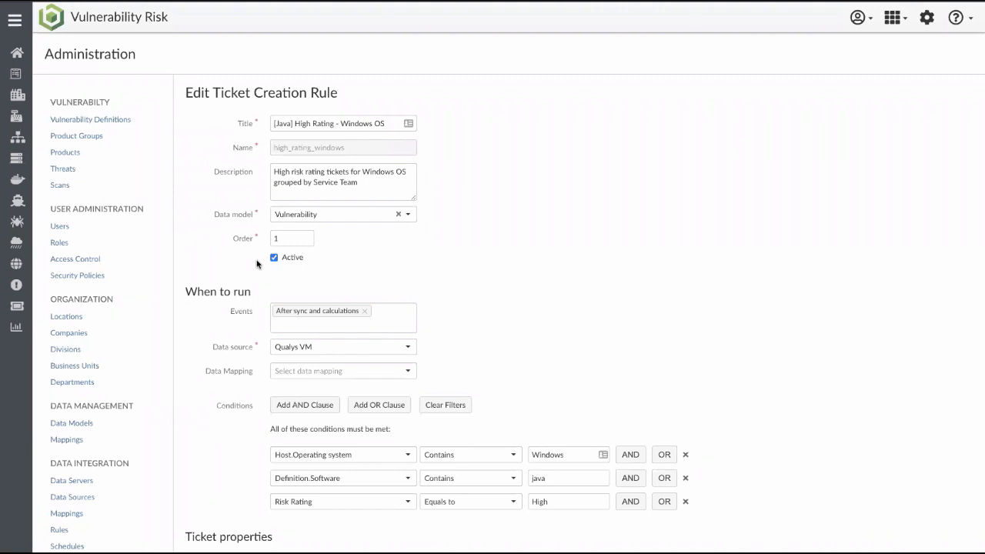
Examine when the ticket creation rule runs, including its events, data source and conditions.
scroll(256, 264, down, 1)
drag(188, 282, 251, 286)
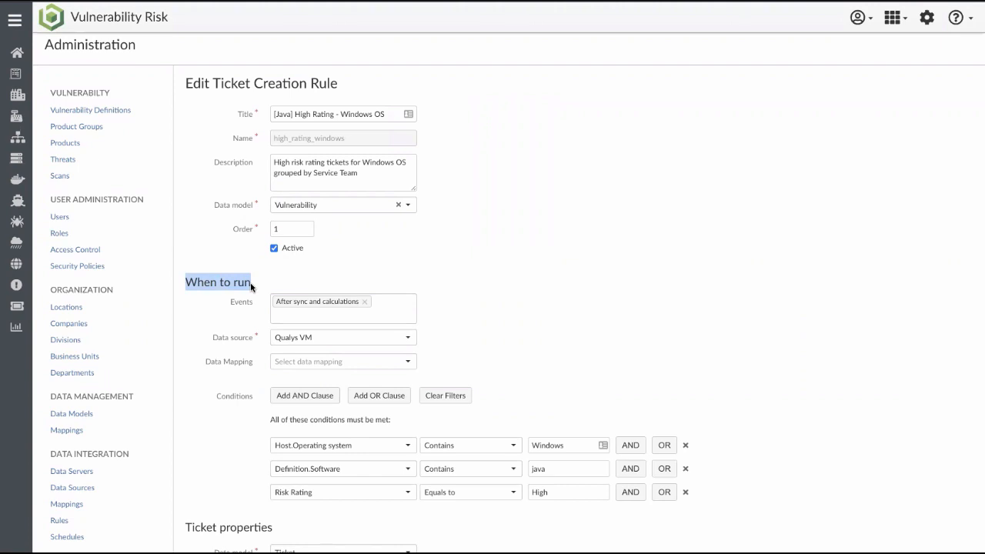
click(234, 306)
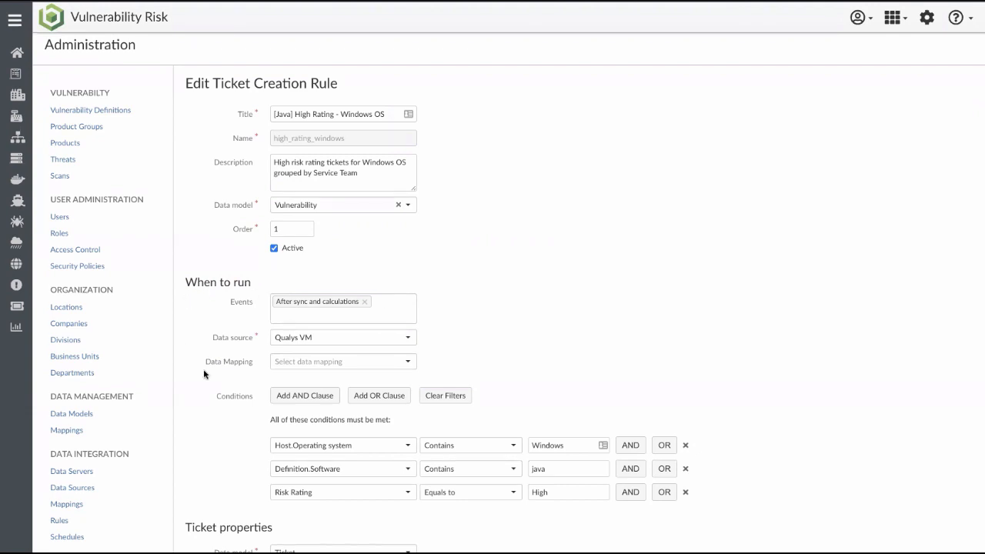
drag(217, 400, 258, 400)
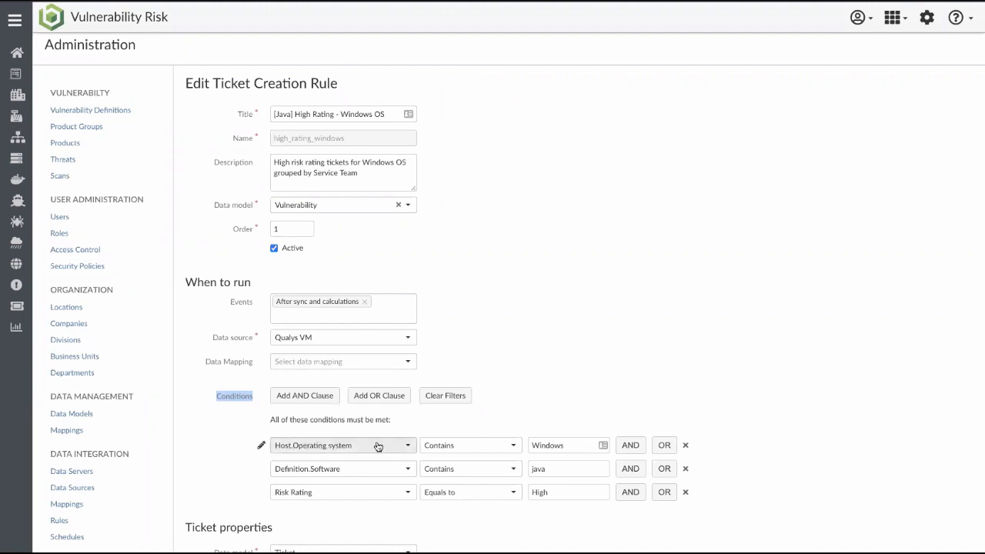
Browse the attributes available for the rule's host operating system condition, including the Host attributes, and leave the selection as it is.
click(408, 445)
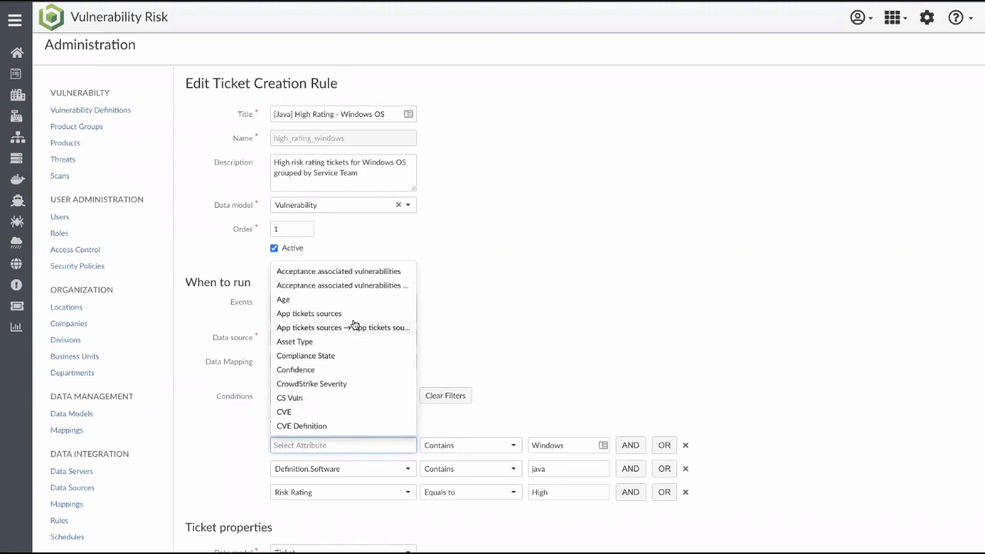
scroll(348, 391, down, 2)
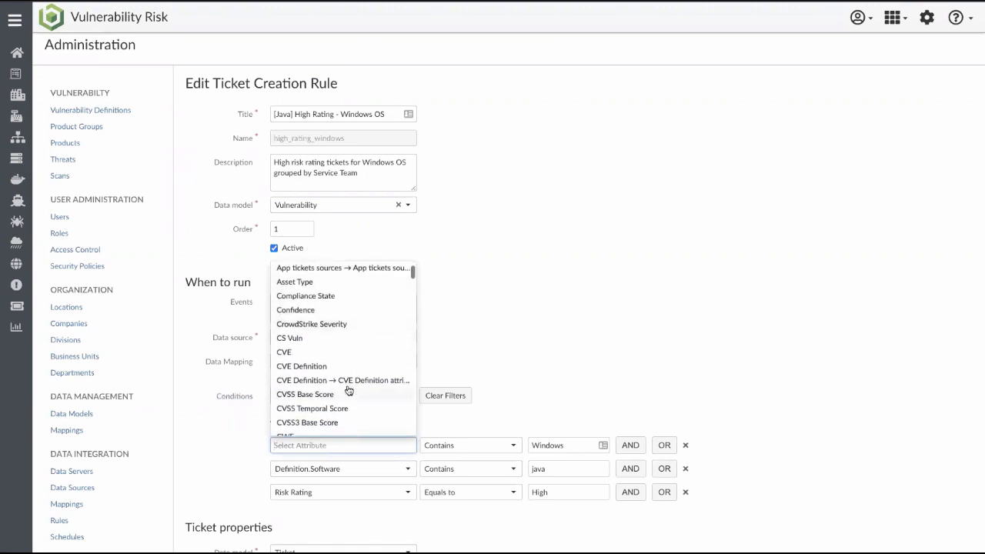
scroll(348, 390, down, 10)
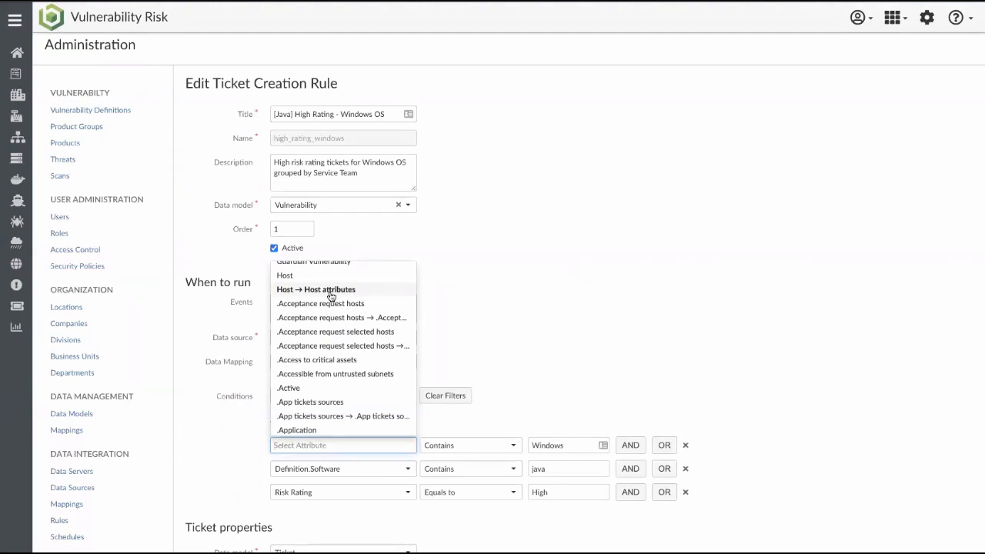
click(575, 347)
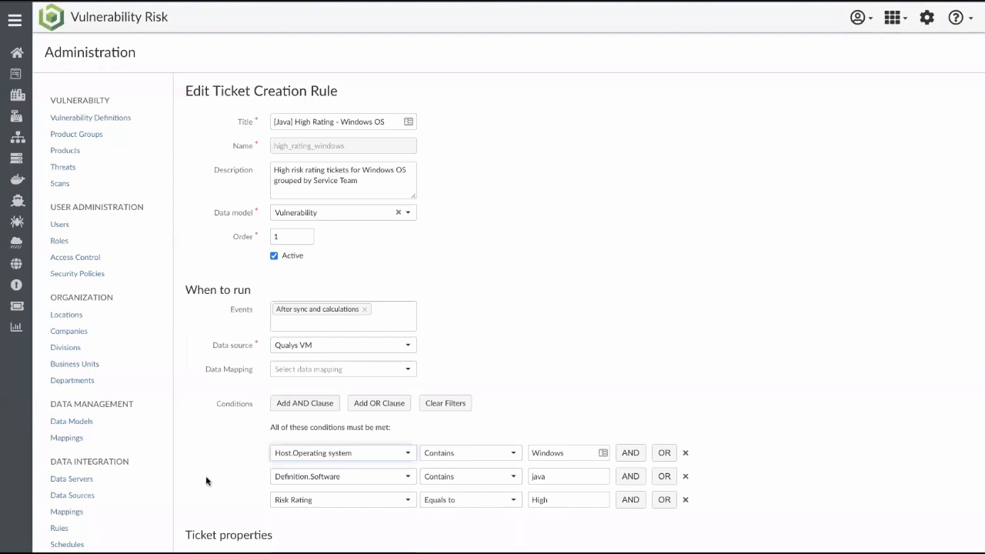
Examine the rule's ticket properties, including the assignment policy options, due period and mapping, keeping Attribute as the policy.
scroll(206, 481, down, 4)
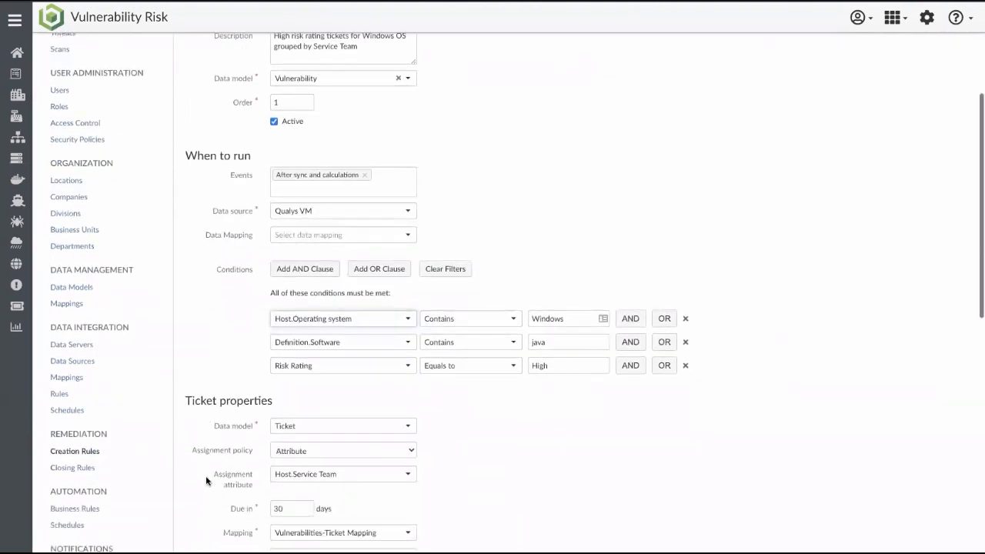
scroll(206, 481, down, 1)
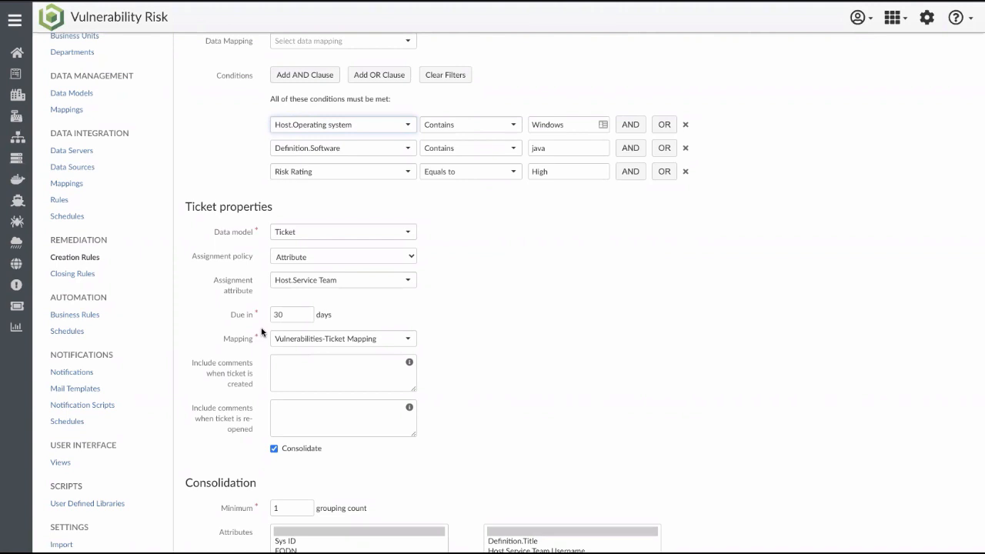
drag(193, 257, 260, 261)
click(411, 257)
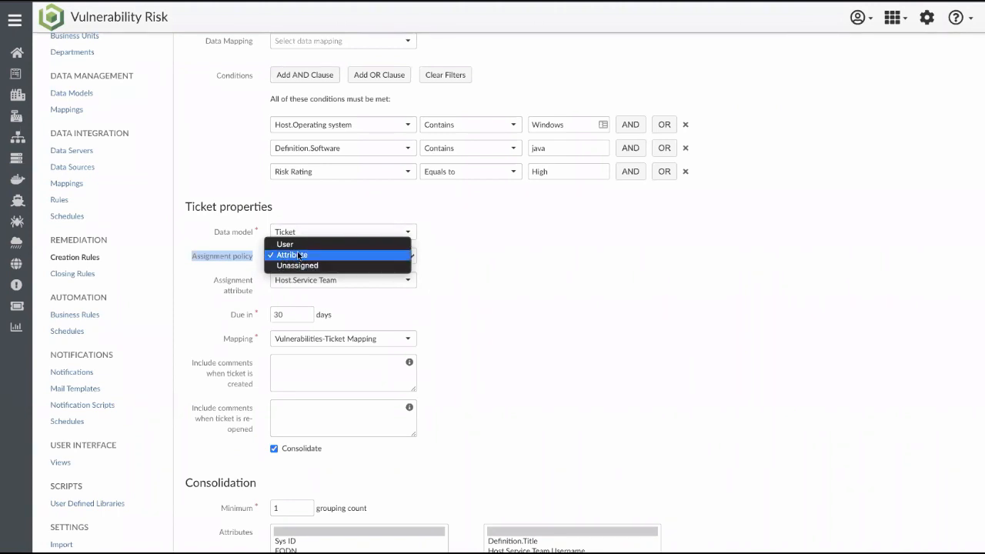
click(454, 249)
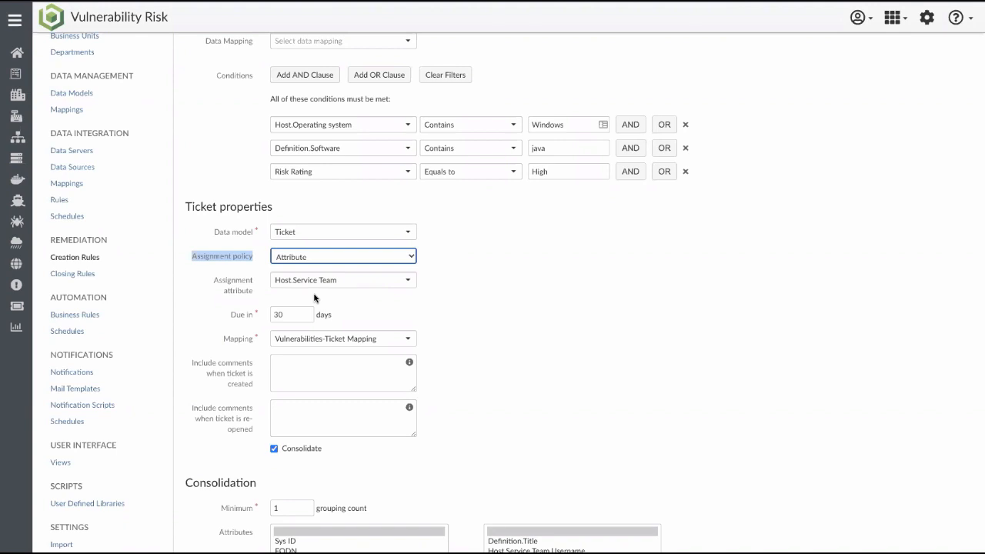
drag(230, 316, 262, 317)
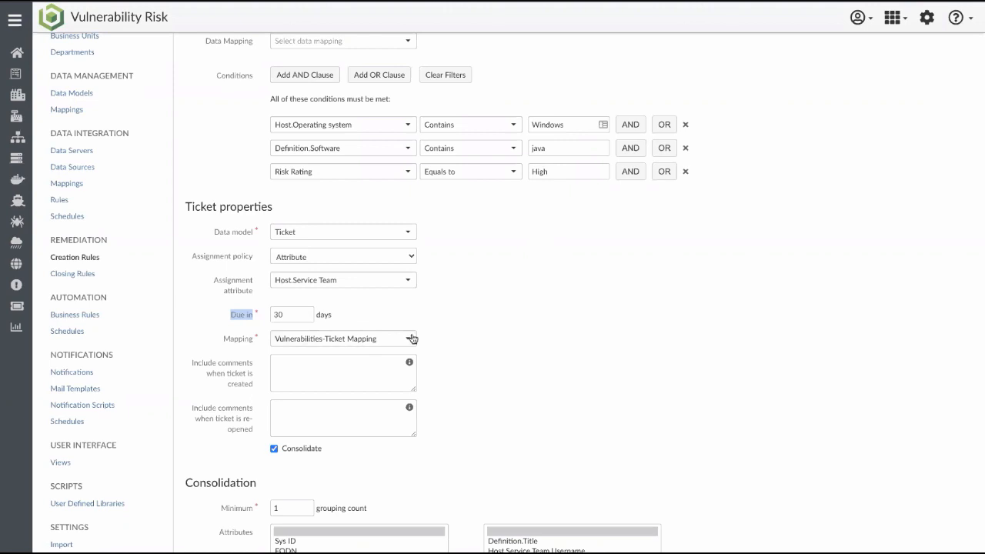
click(492, 359)
Examine the rule's consolidation settings, including the minimum grouping count and the selected grouping attributes.
scroll(455, 453, down, 2)
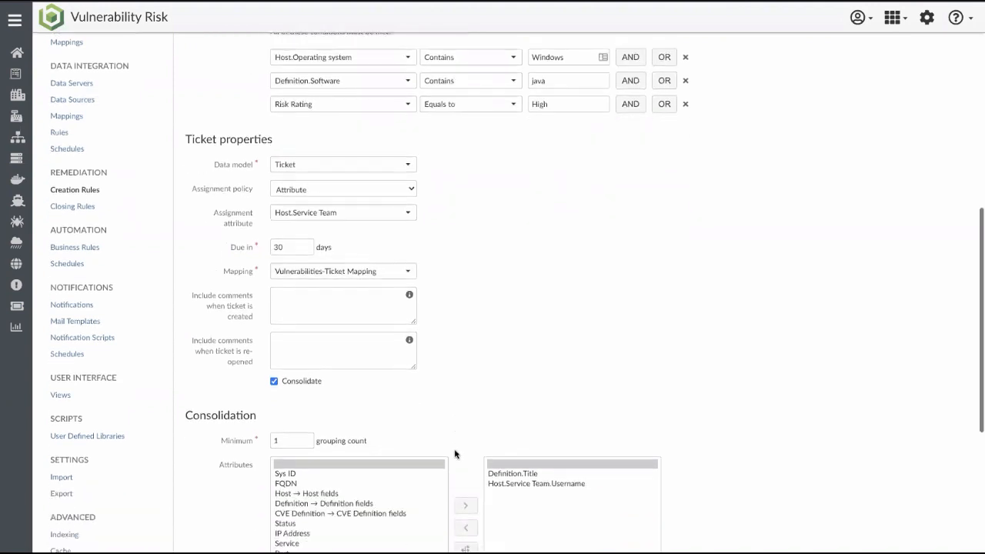
scroll(455, 453, down, 1)
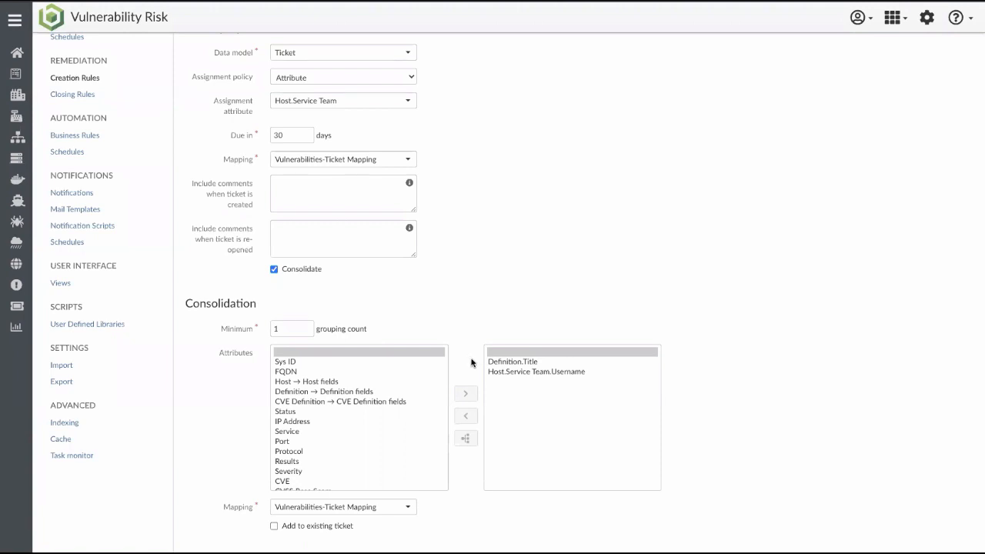
click(501, 363)
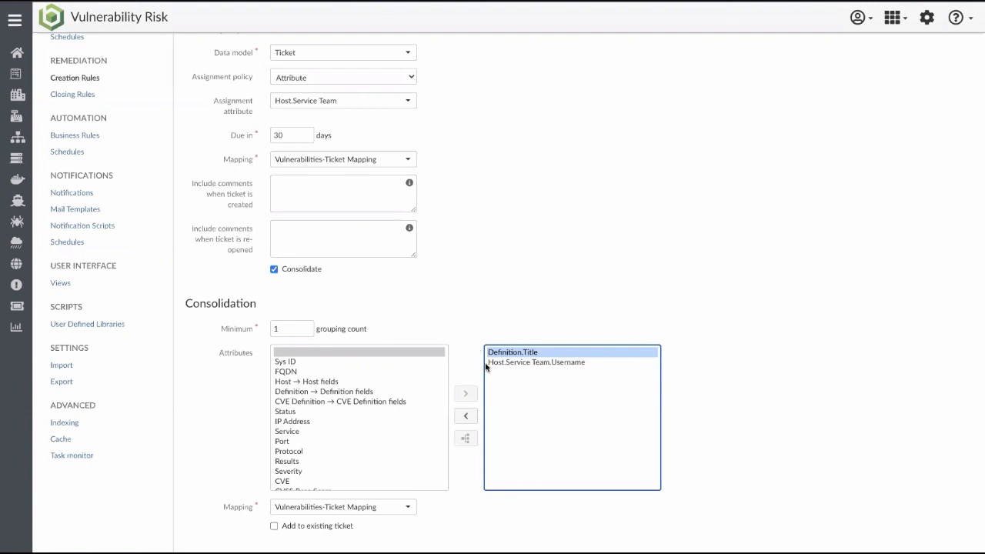
click(489, 364)
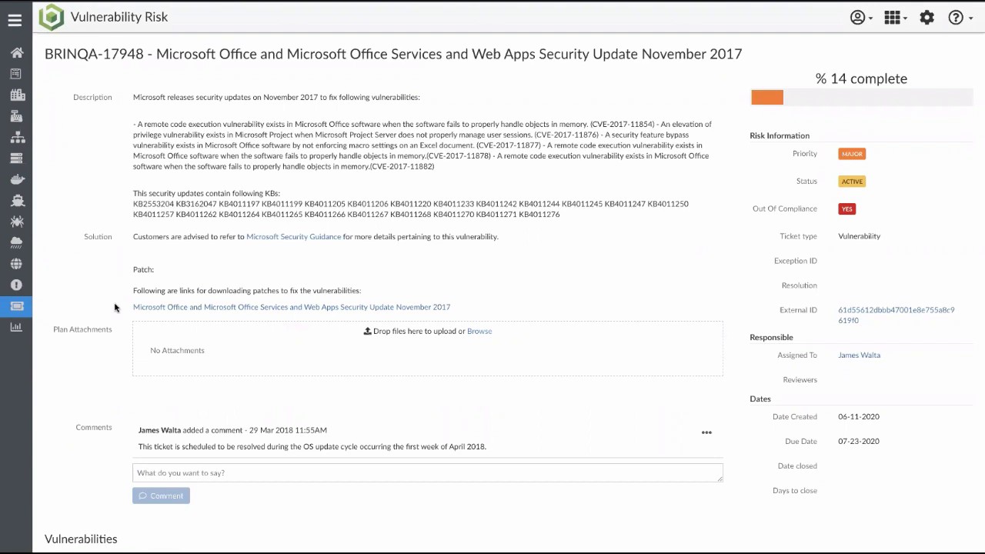
Review the Microsoft Office November 2017 security update ticket, including its comments, list of grouped vulnerabilities and completion percentage.
scroll(114, 308, down, 5)
scroll(114, 308, down, 2)
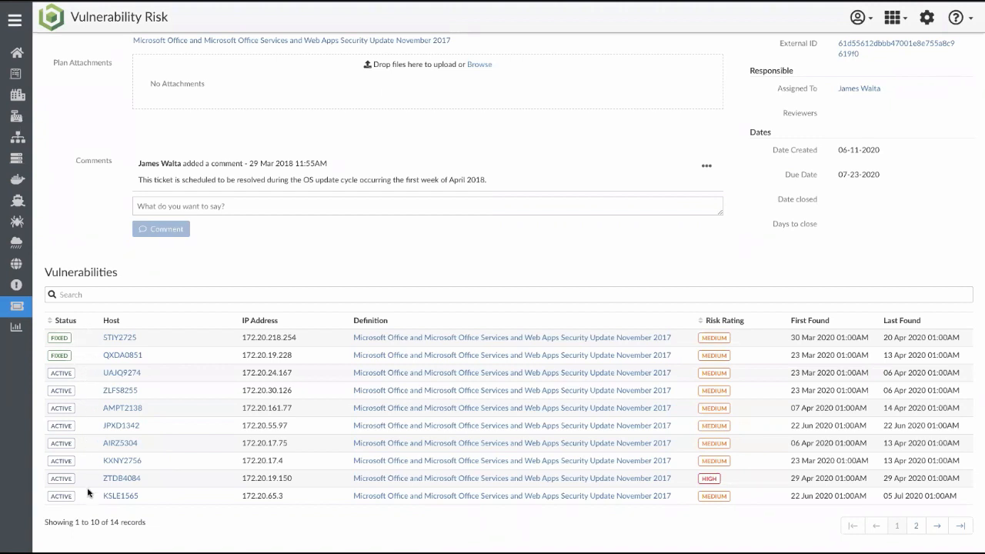
scroll(424, 285, up, 5)
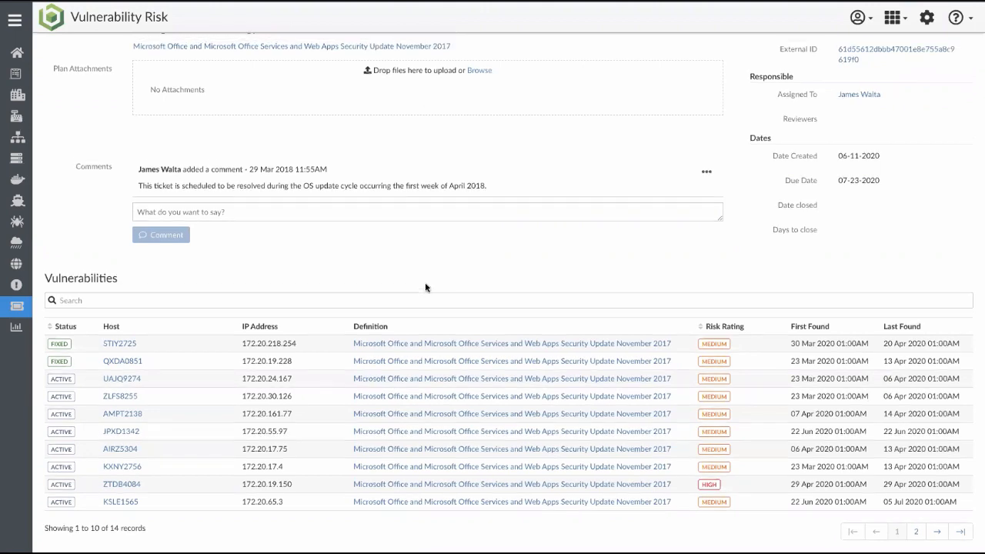
drag(816, 79, 916, 81)
click(915, 81)
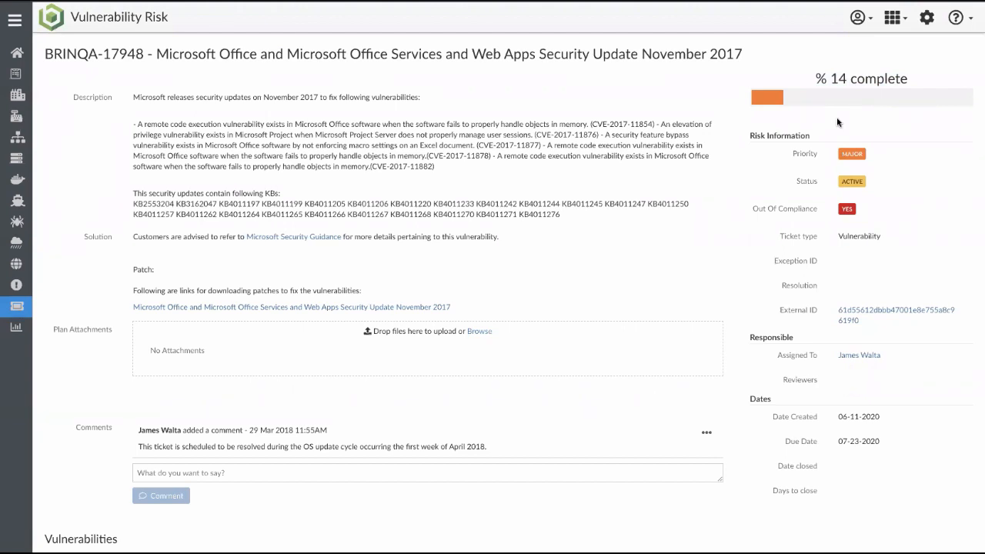
Examine the ticket's status and external ID, and read the linked external incident's affected hosts, description and solution.
double_click(804, 182)
drag(784, 312, 801, 312)
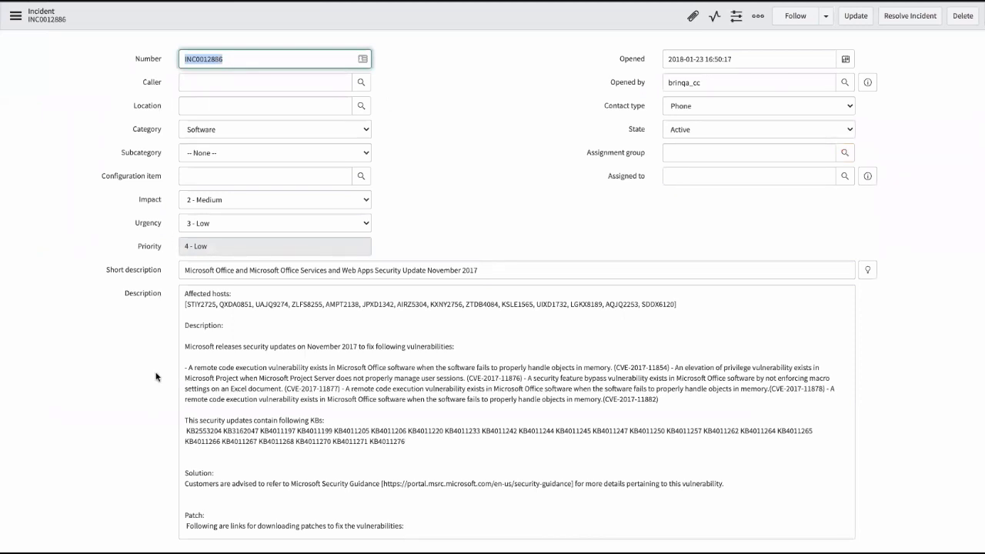
scroll(155, 377, down, 1)
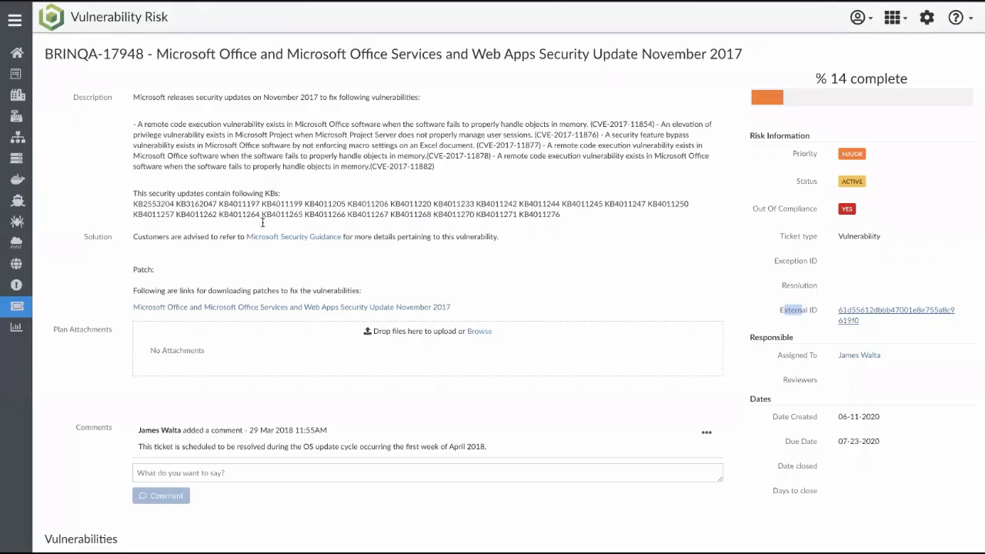
click(805, 312)
Search the reports for "vulnerability" and open the Vulnerability Management Program Overview report.
click(14, 331)
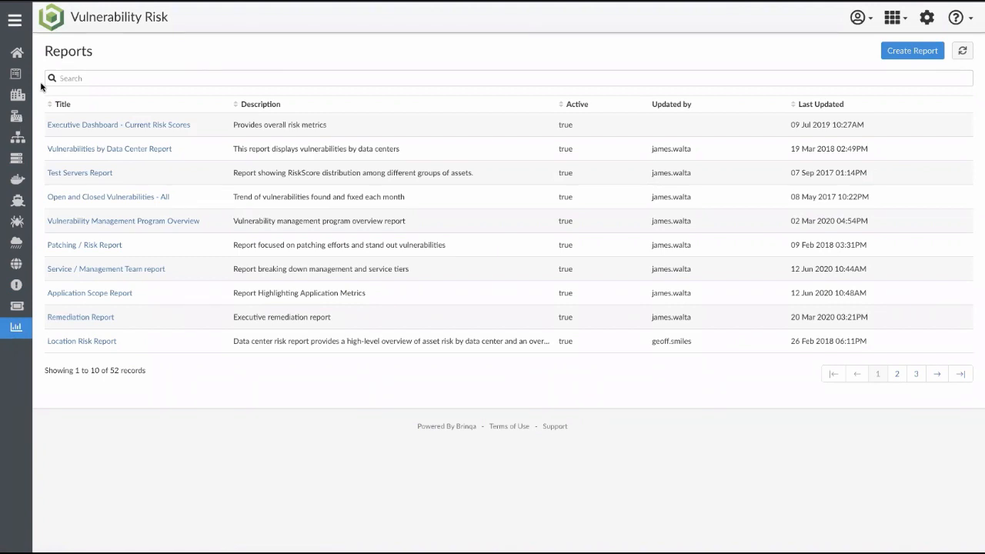
click(75, 78)
text(vulner)
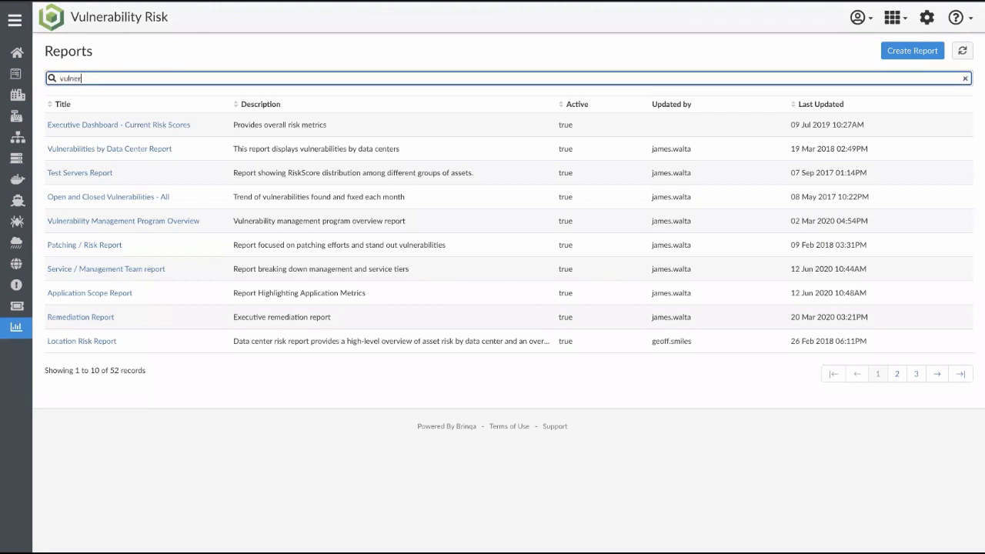
text(ability)
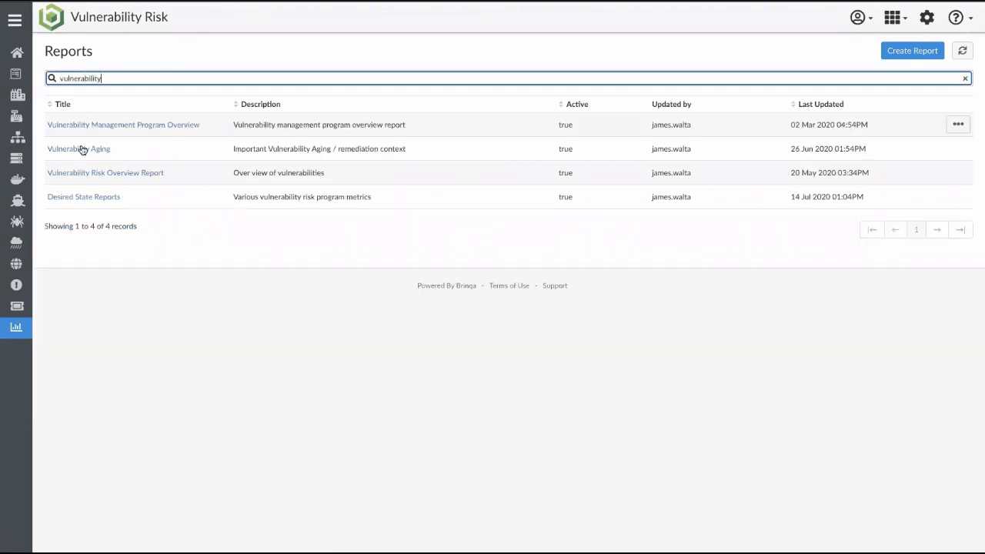
click(111, 130)
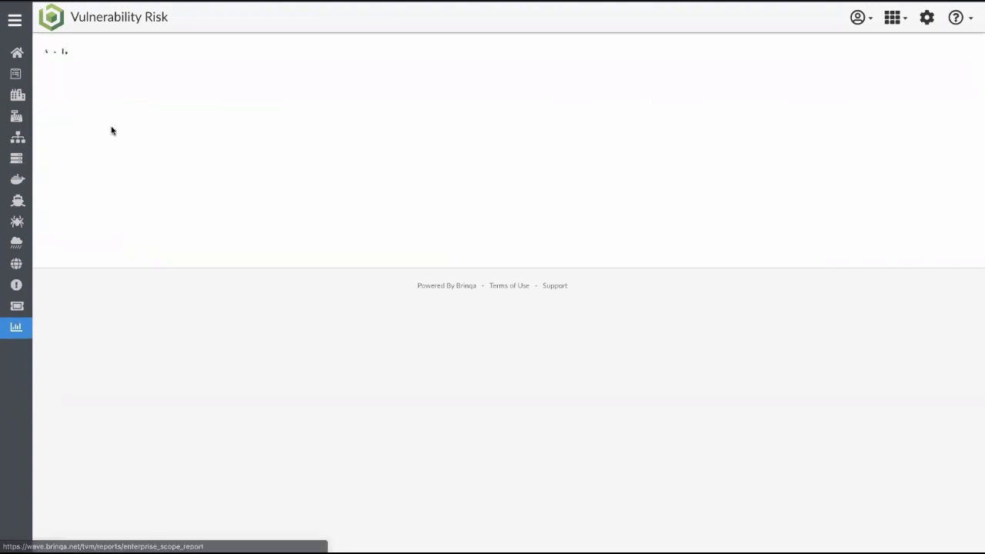
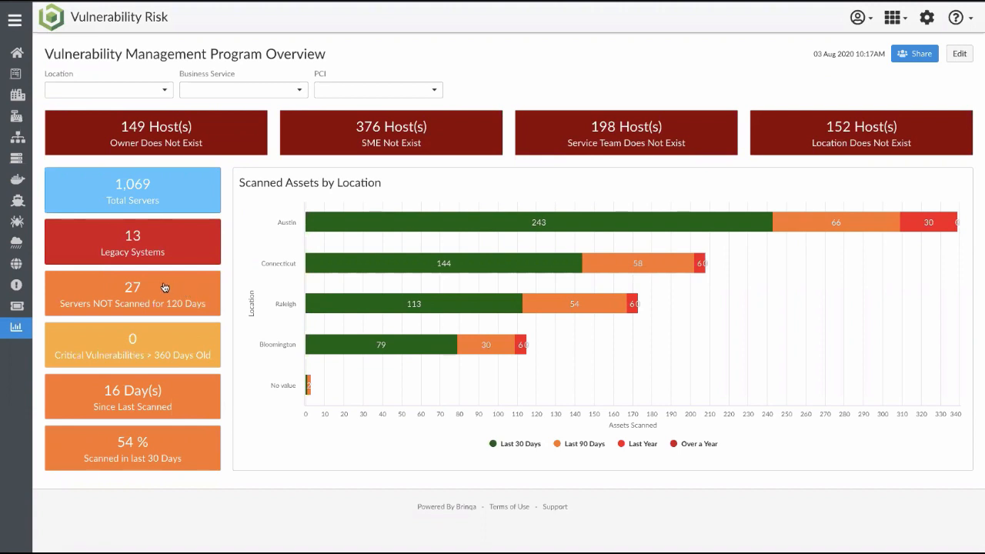
Open the hosts behind the Servers NOT Scanned for 120 Days metric and check the list's download options without downloading.
click(137, 291)
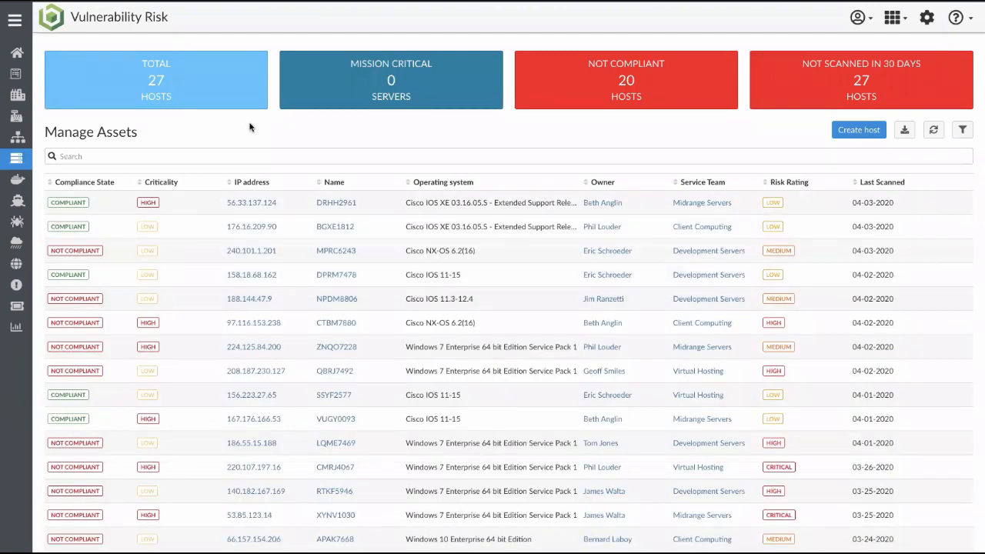
scroll(204, 325, down, 2)
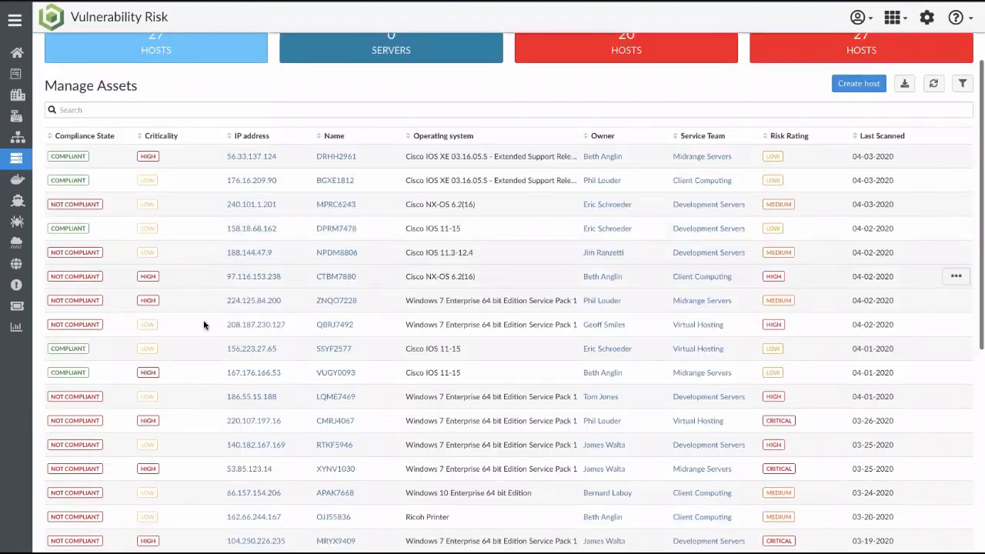
scroll(204, 325, down, 3)
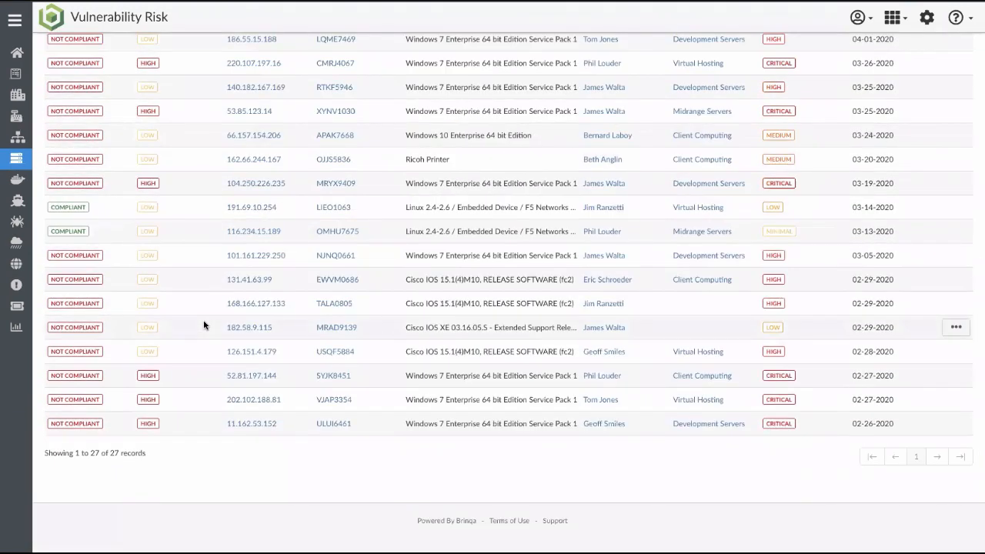
scroll(204, 325, up, 5)
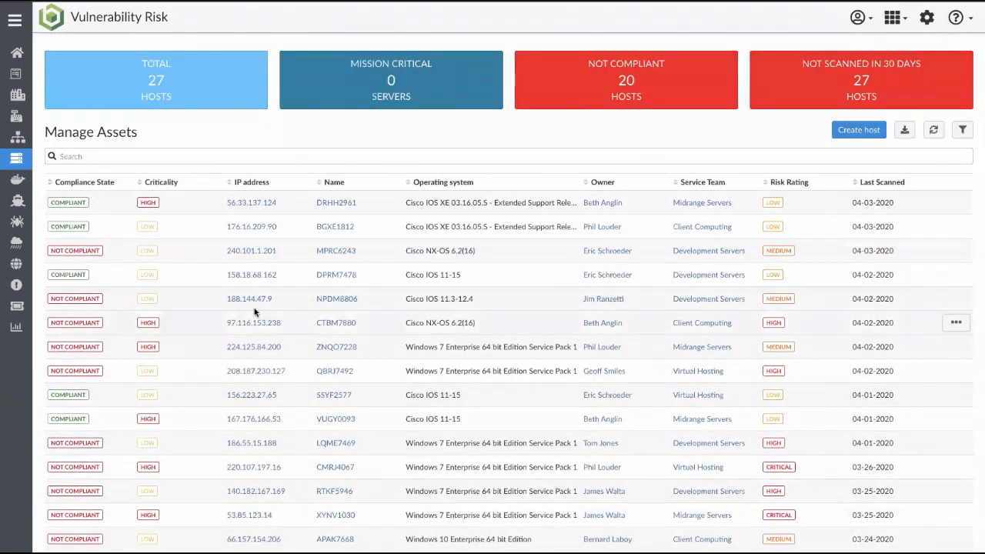
click(906, 131)
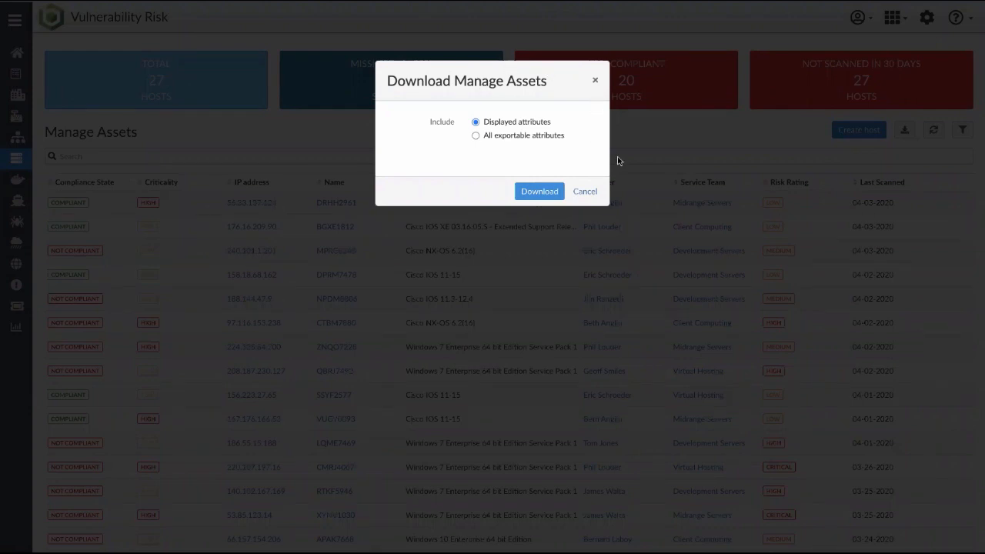
click(585, 193)
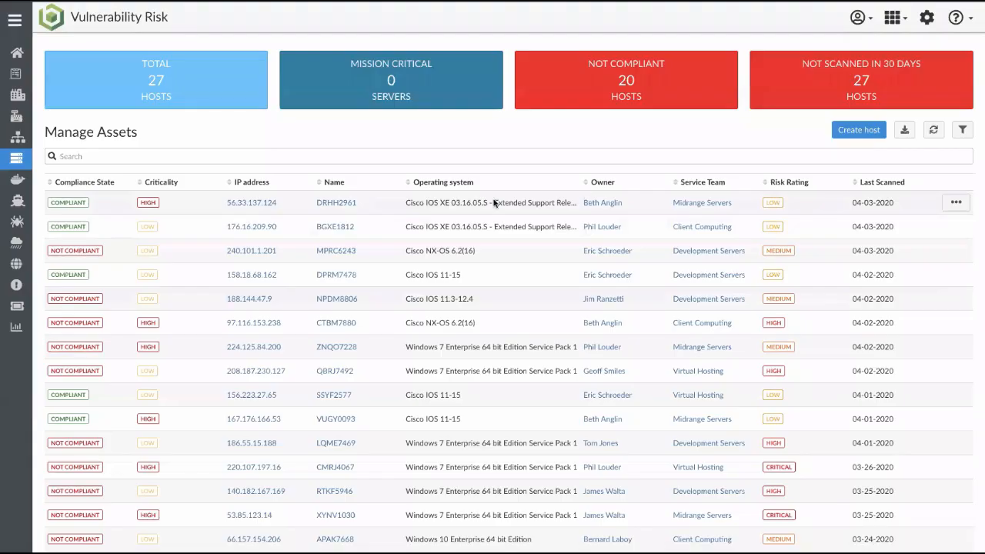
Search the reports for "compliance", open the Compliance Report and review its policy compliance chart and counts.
click(14, 330)
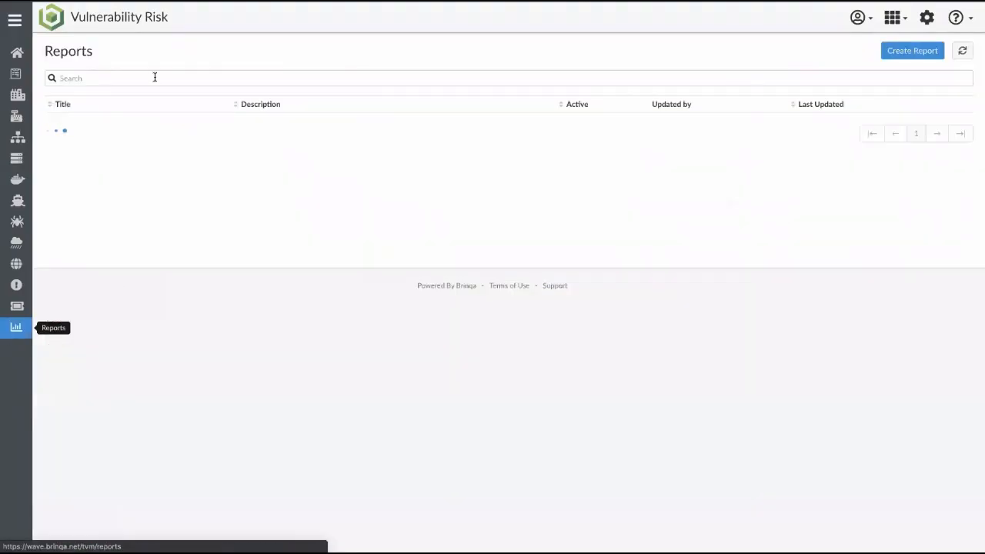
click(154, 78)
text(compliance)
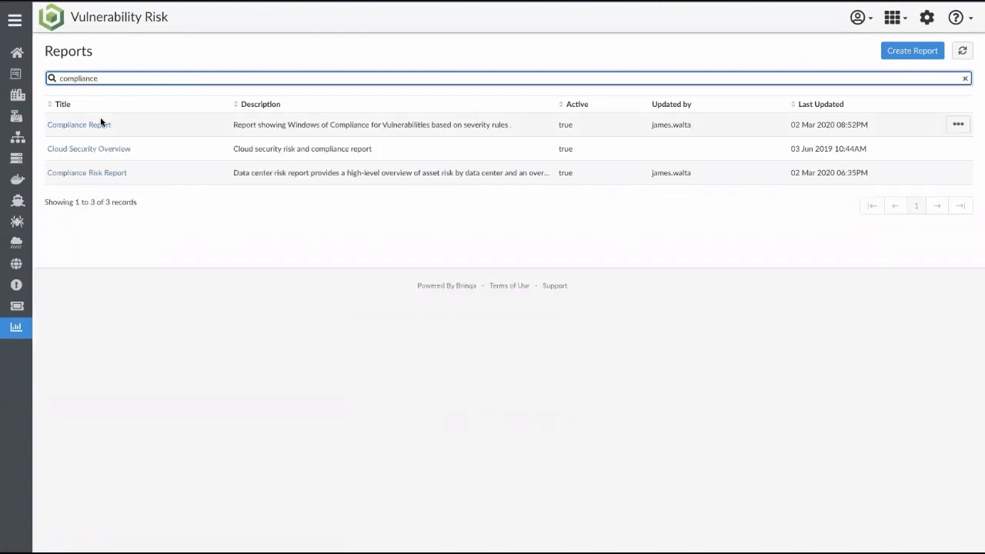
click(80, 128)
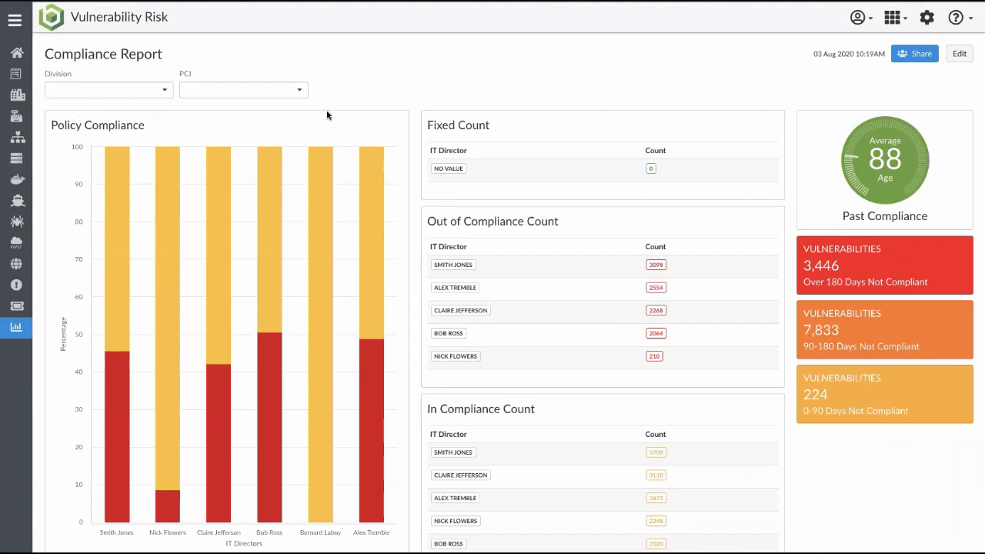
scroll(327, 115, down, 1)
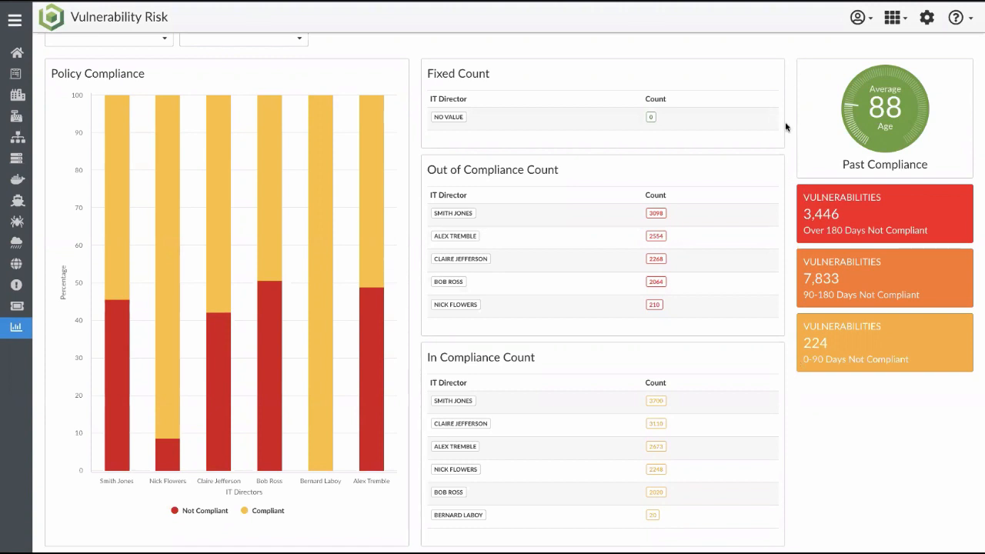
Search the reports for "application", open the Application Scope Report and review its charts and issue count trend.
click(17, 330)
click(218, 77)
text(application)
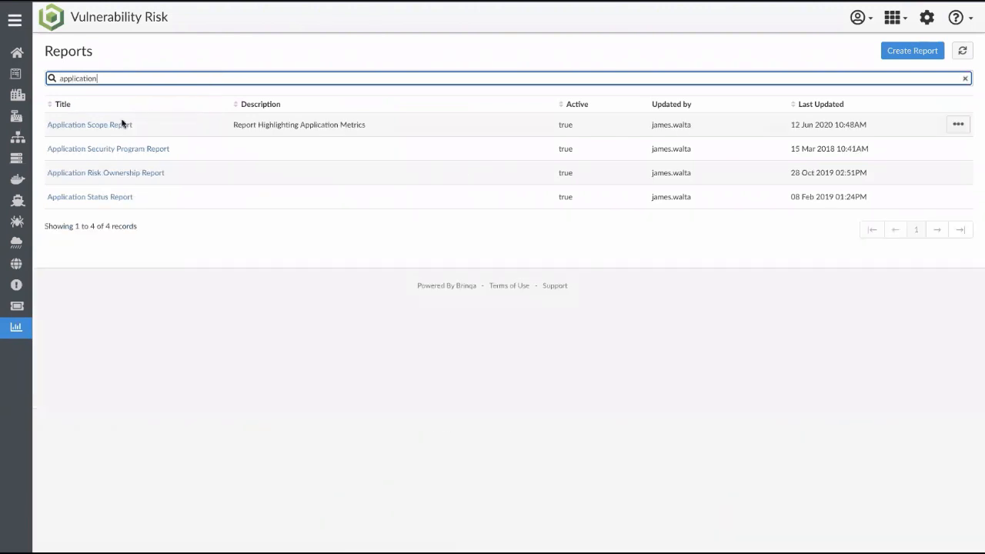
click(111, 125)
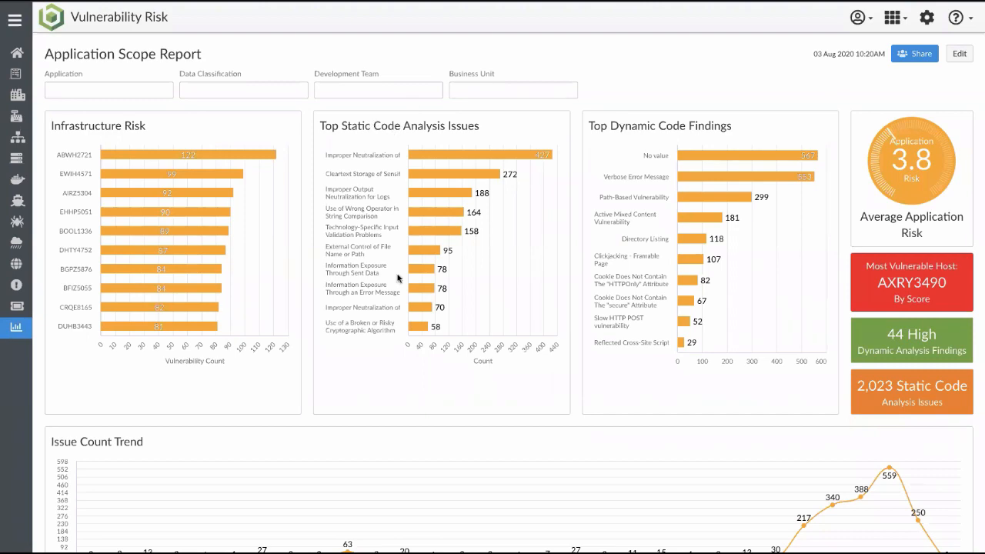
scroll(398, 278, down, 1)
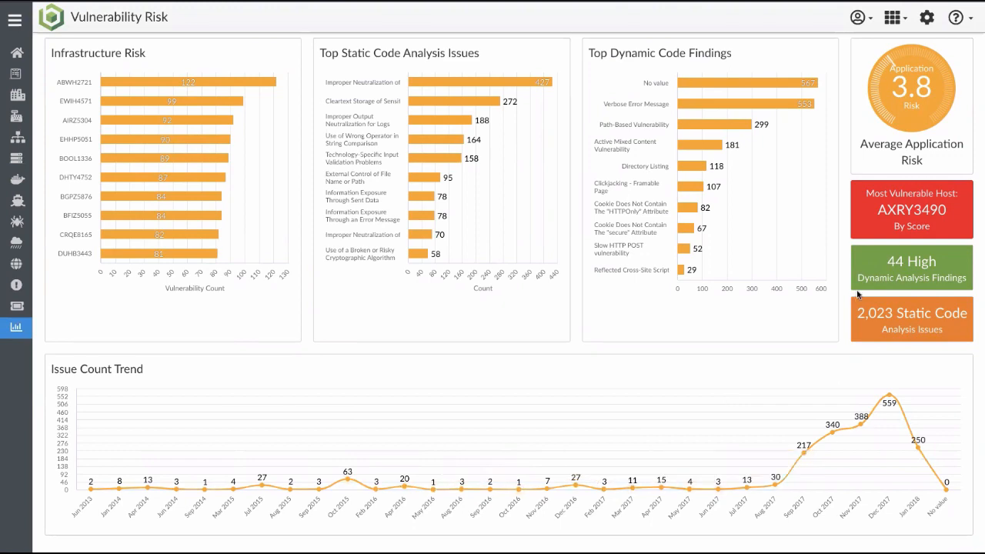
Filter the Application Scope Report to the Confidential data classification.
scroll(849, 295, up, 1)
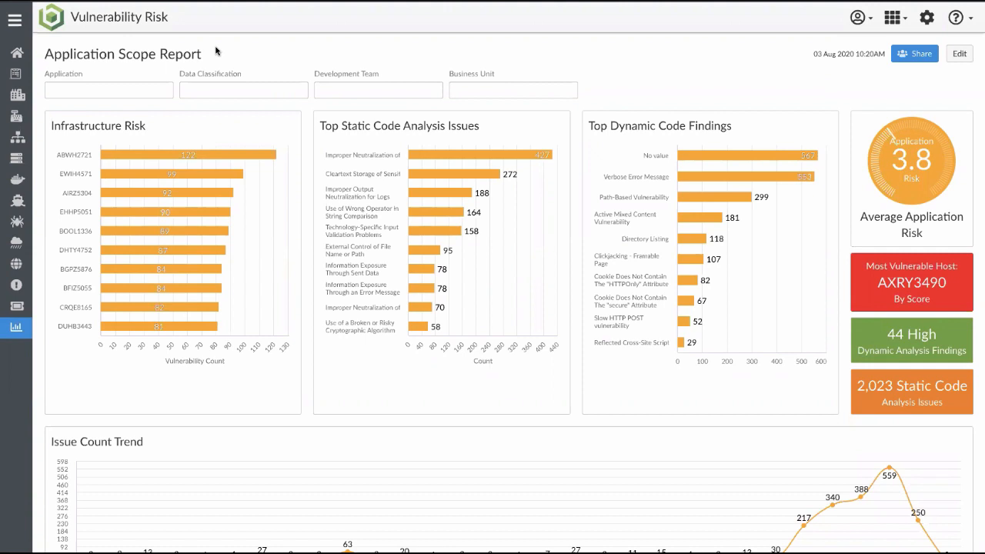
click(220, 87)
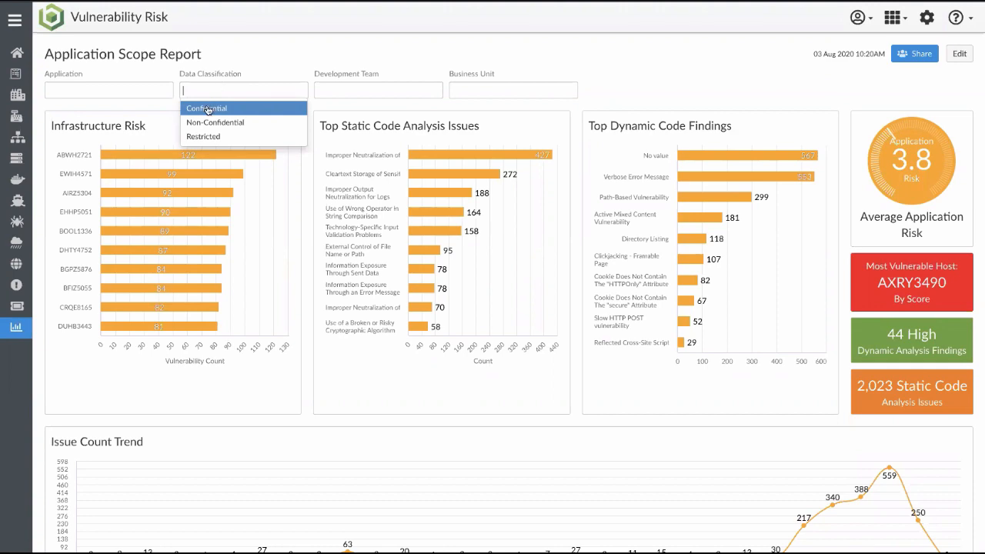
click(207, 109)
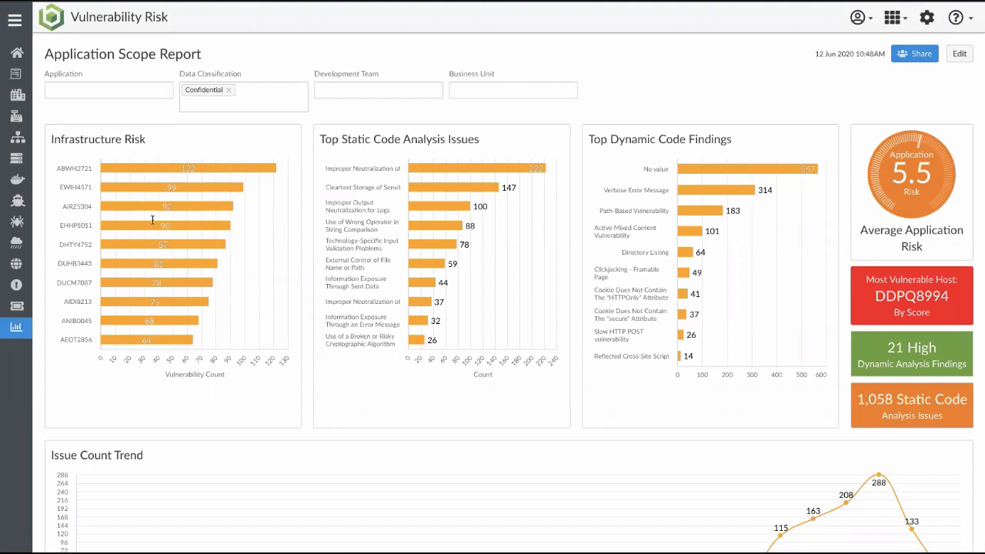
Search the reports for "vulnerability", open the Vulnerability Risk Overview Report and review its metrics, risk trend and vulnerability charts.
click(15, 327)
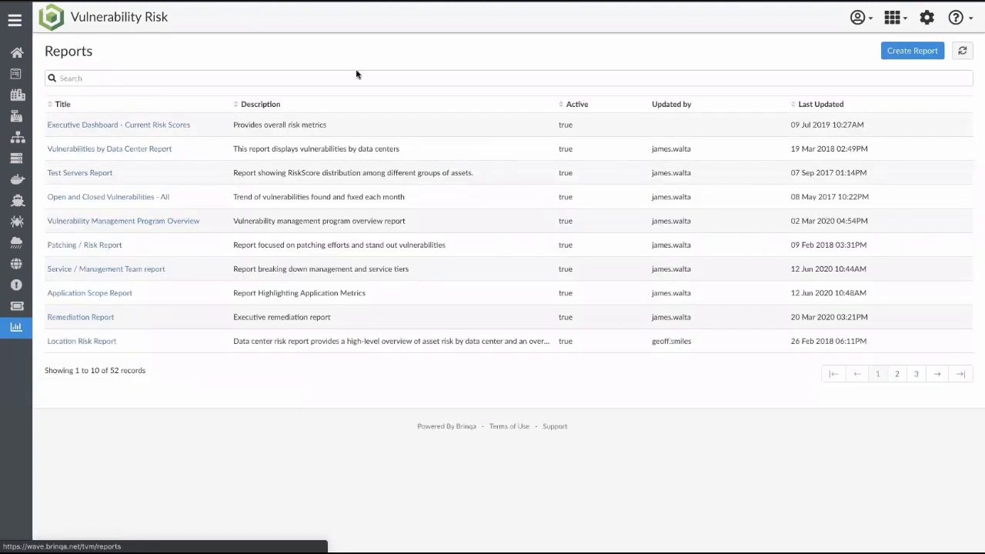
click(356, 77)
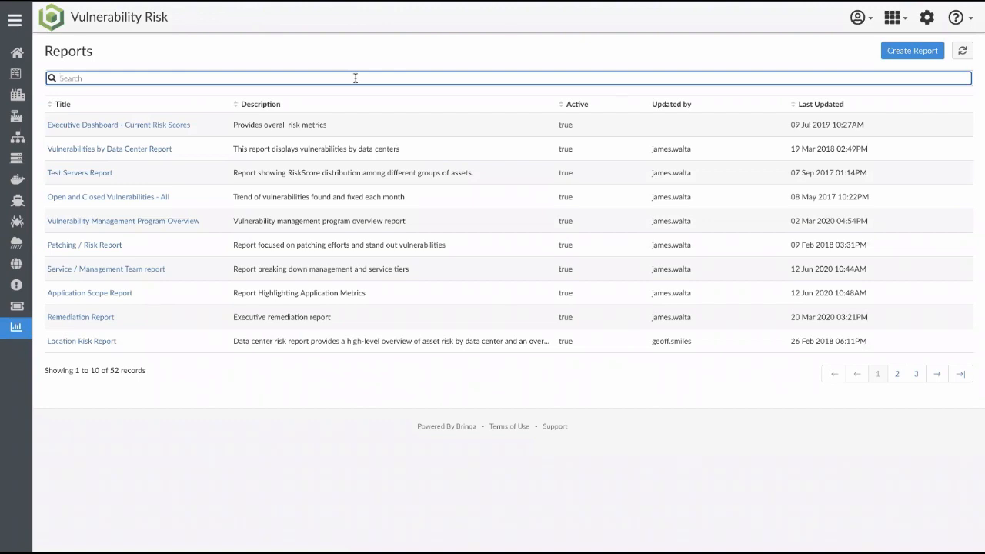
text(vulnerability)
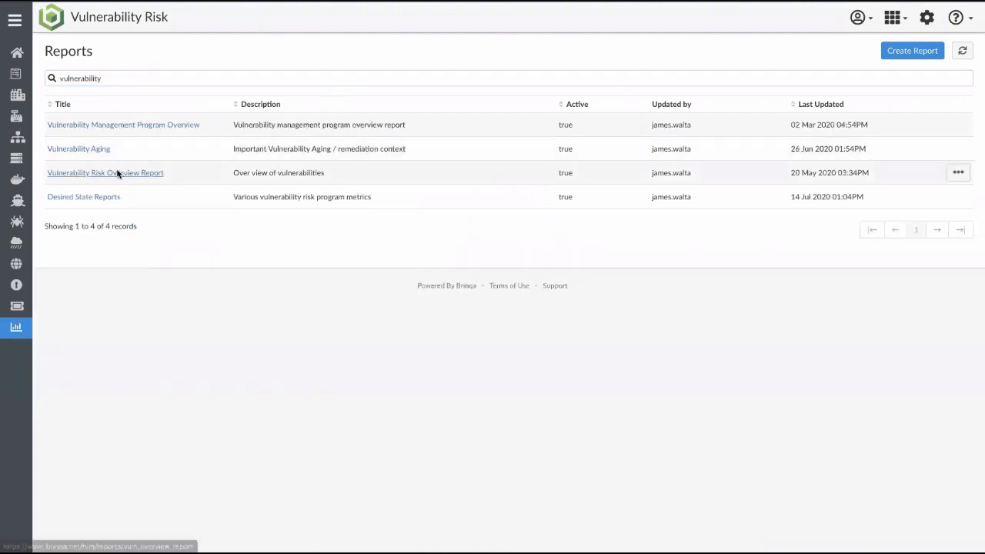
click(117, 173)
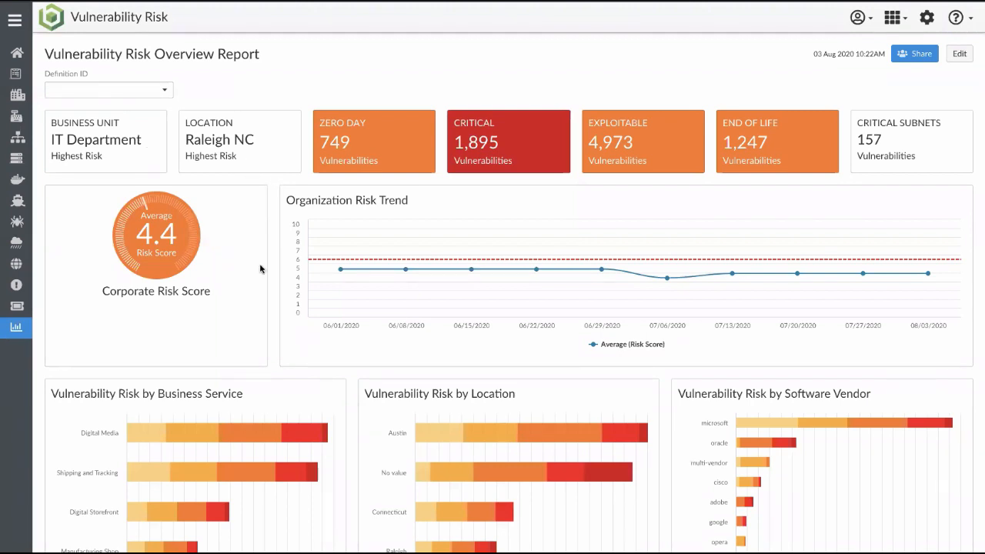
scroll(260, 269, down, 1)
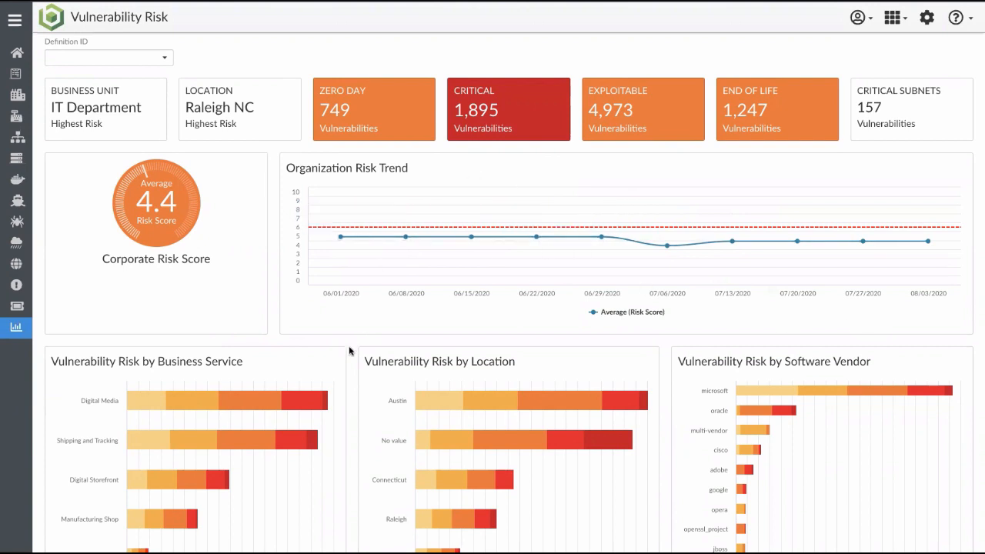
scroll(350, 351, down, 5)
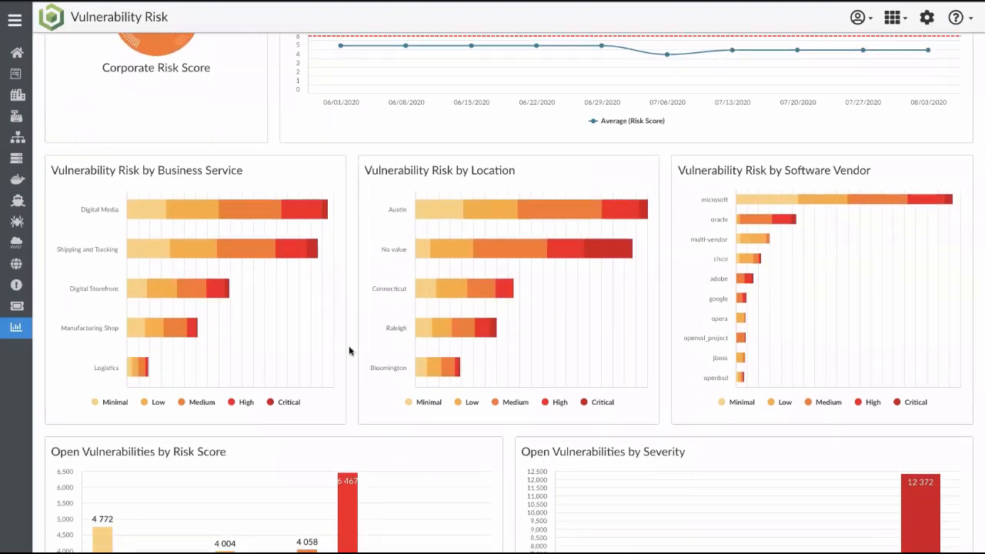
scroll(350, 351, down, 3)
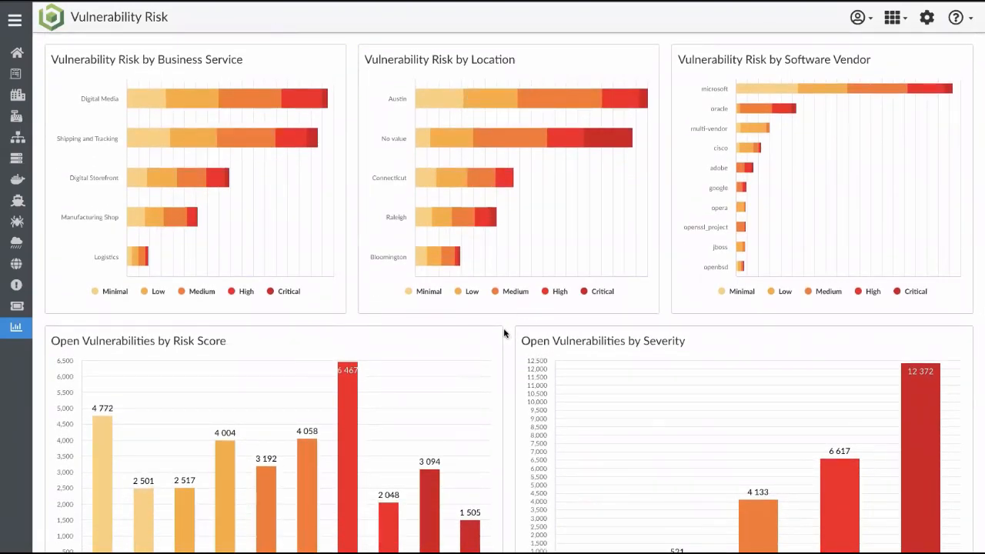
scroll(504, 331, down, 2)
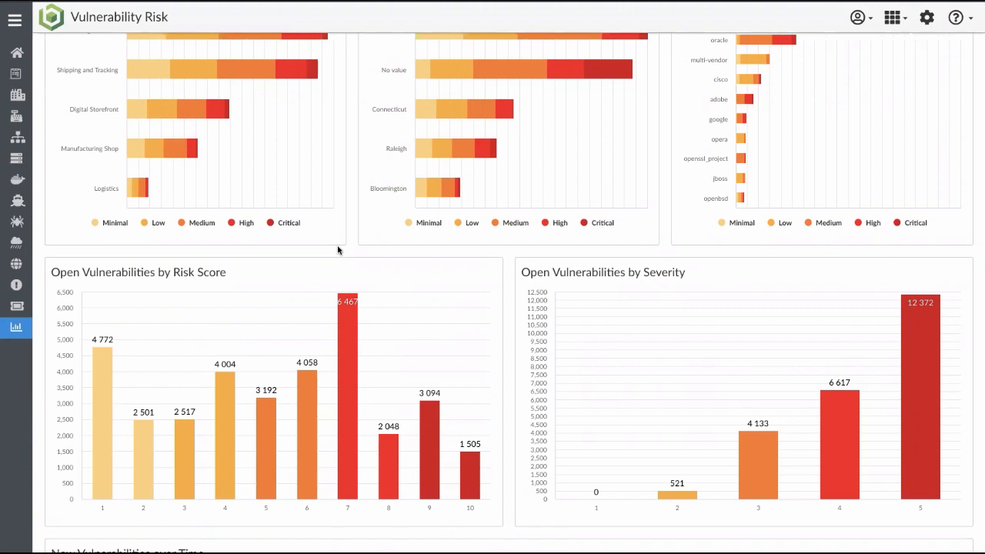
Put the Vulnerability Risk Overview Report into edit mode and move the Critical tile ahead of the Zero Day tile.
scroll(349, 245, up, 5)
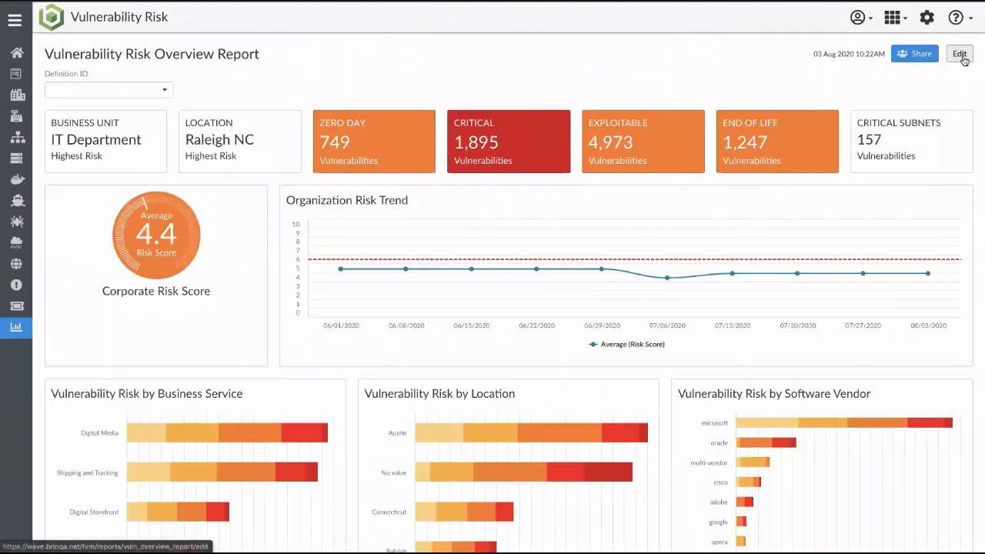
click(960, 56)
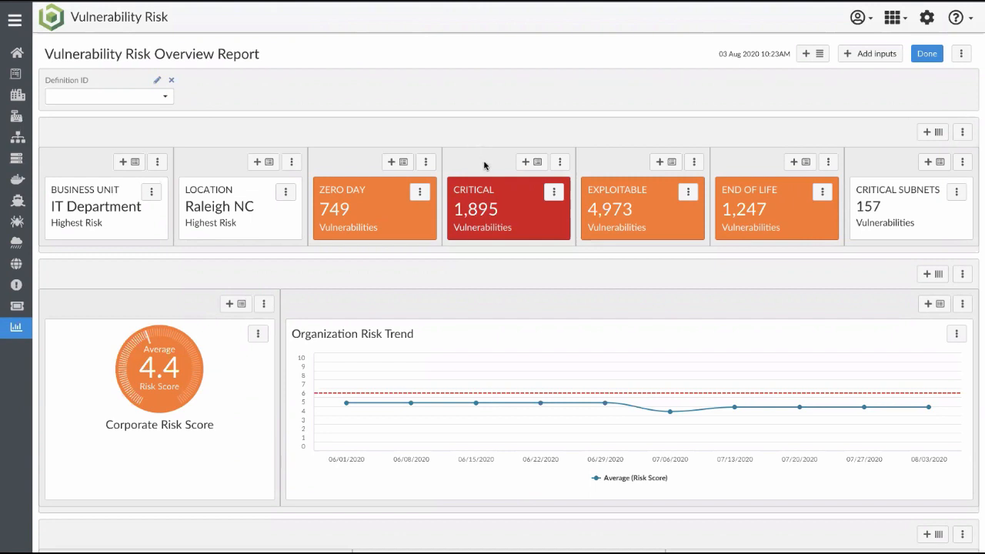
drag(484, 166, 336, 143)
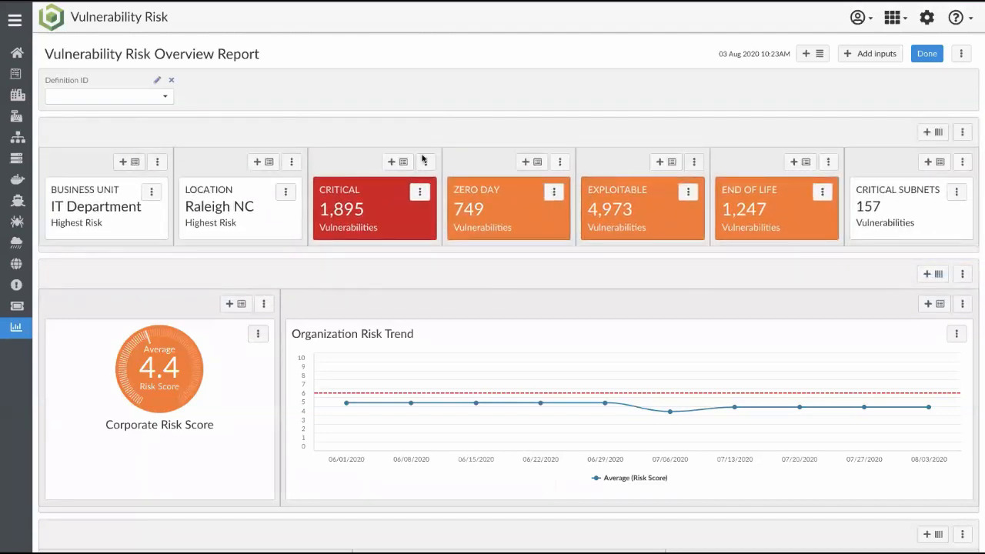
Check which visualization types can be added to the Corporate Risk Score column without adding one.
scroll(312, 282, down, 1)
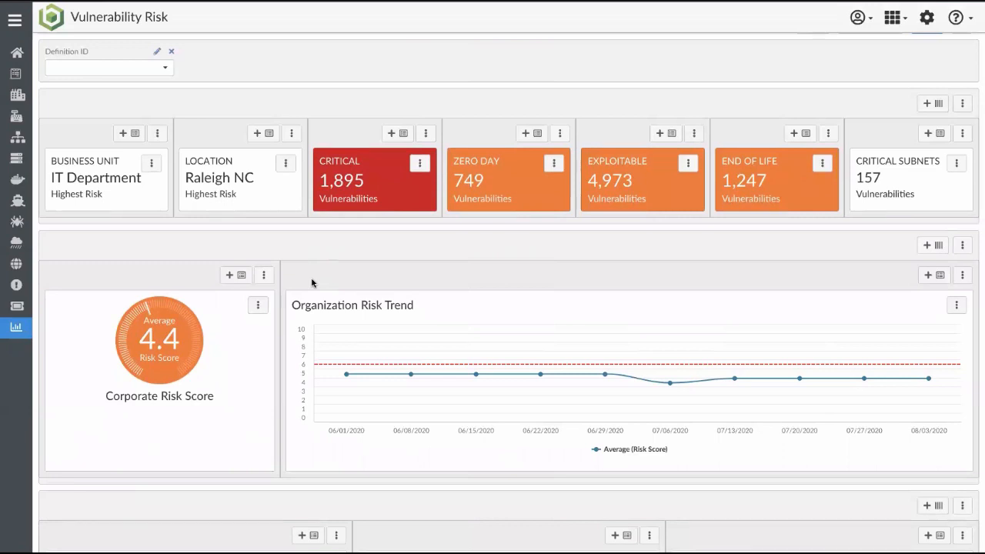
click(241, 274)
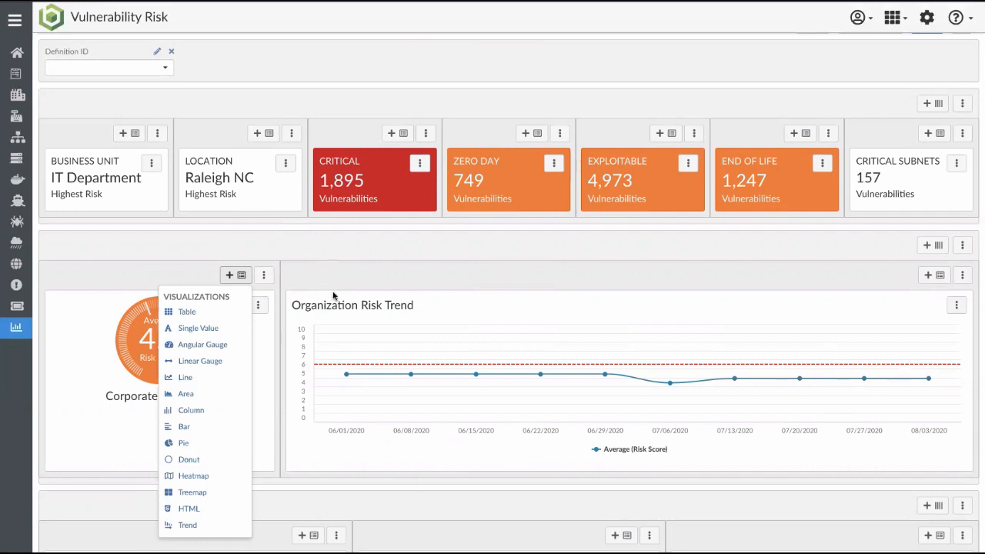
click(330, 246)
Check the display settings of the Vulnerability Risk by Business Service chart and close them without saving.
scroll(328, 248, down, 3)
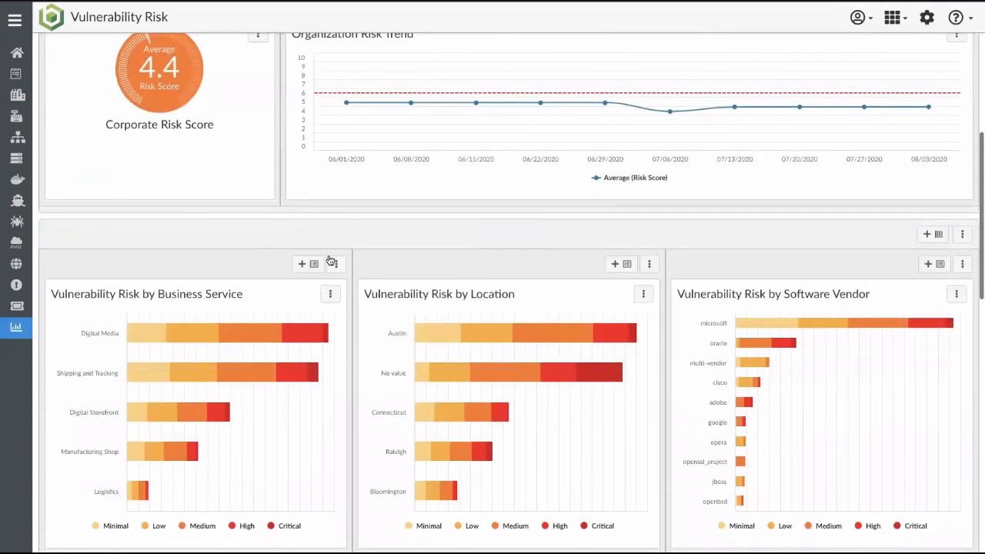
click(333, 295)
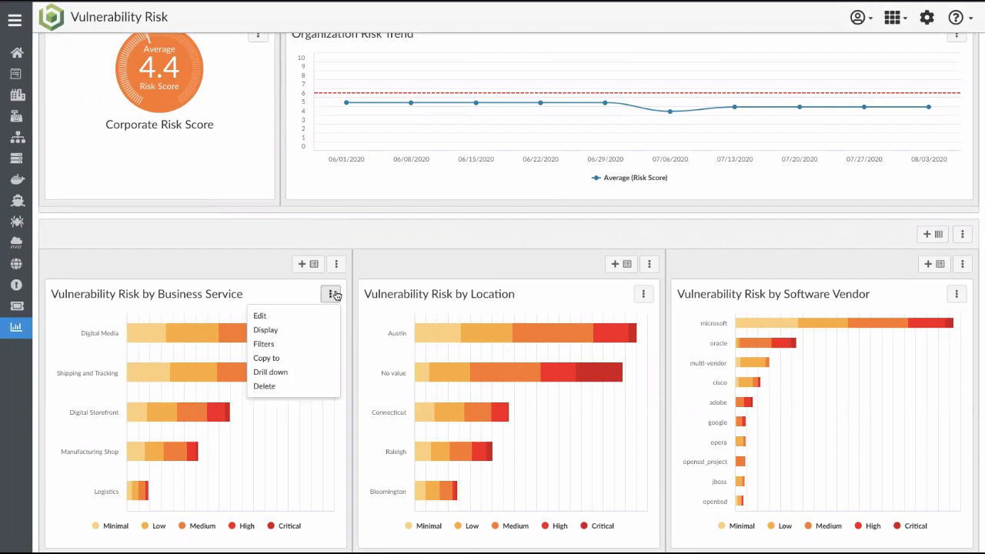
click(299, 330)
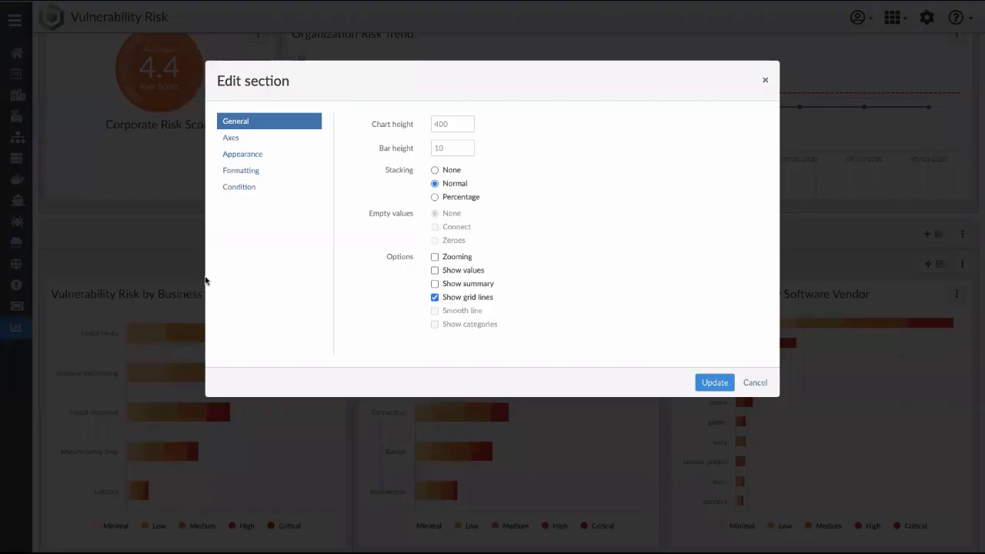
click(158, 239)
Examine the Vulnerability Risk by Business Service chart's data model, measure functions and dimensions, and cancel the edit.
click(331, 295)
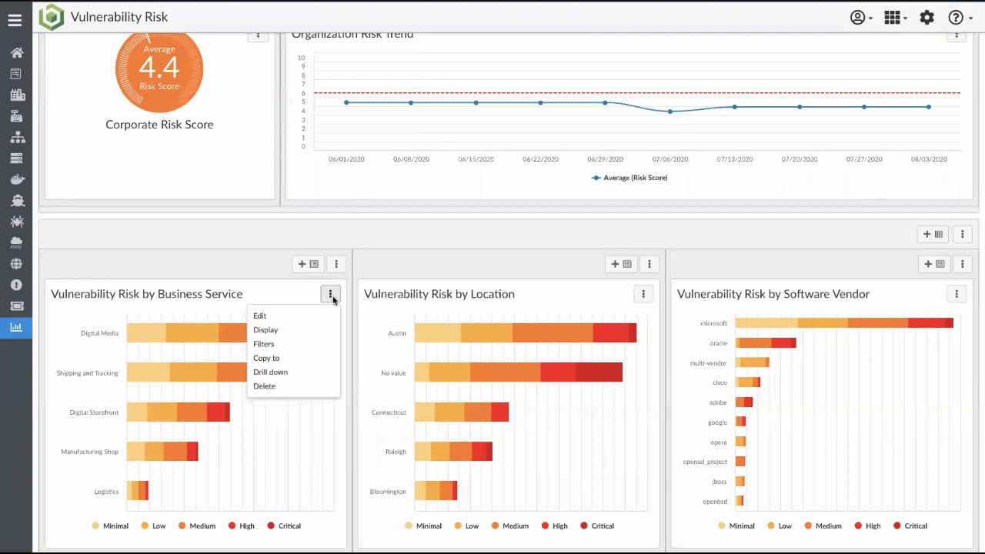
click(297, 314)
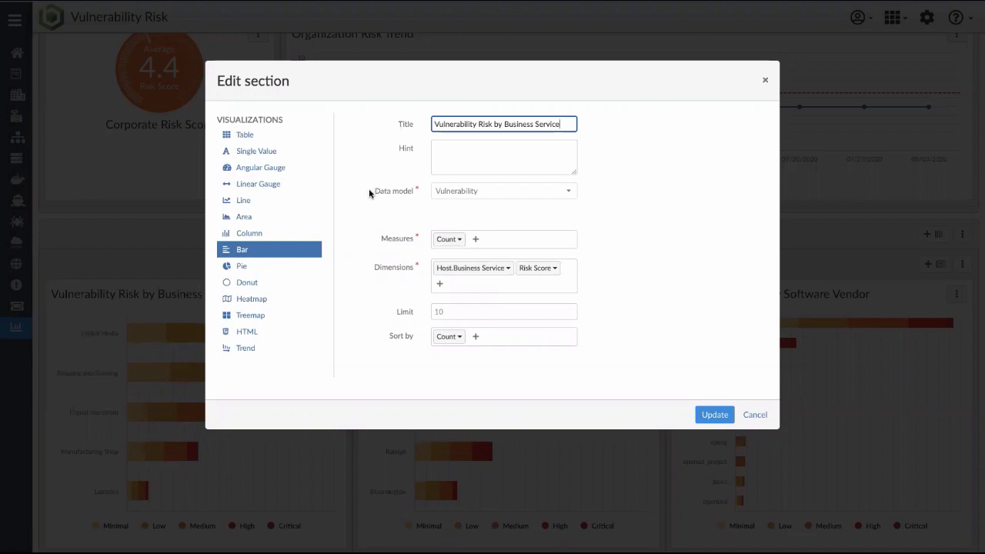
drag(374, 192, 426, 196)
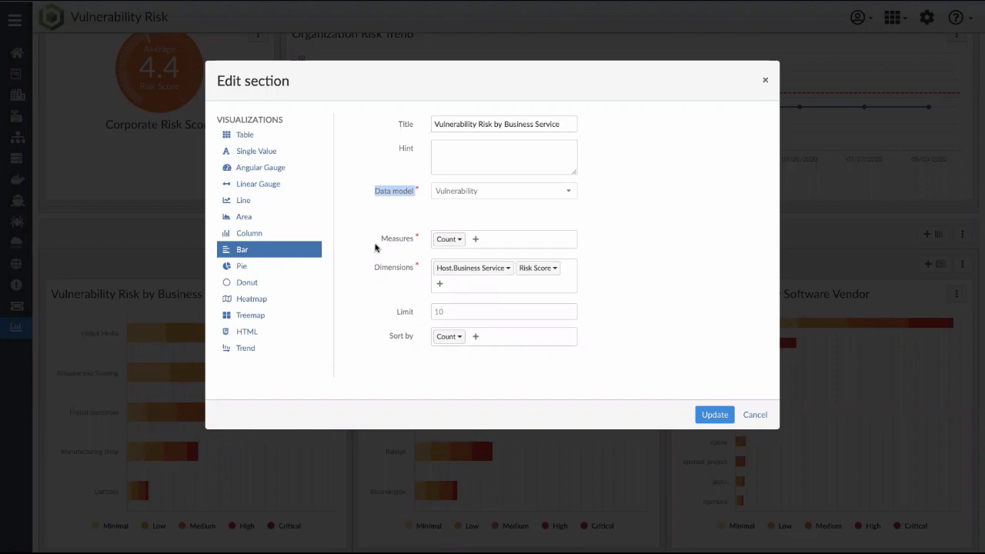
click(460, 242)
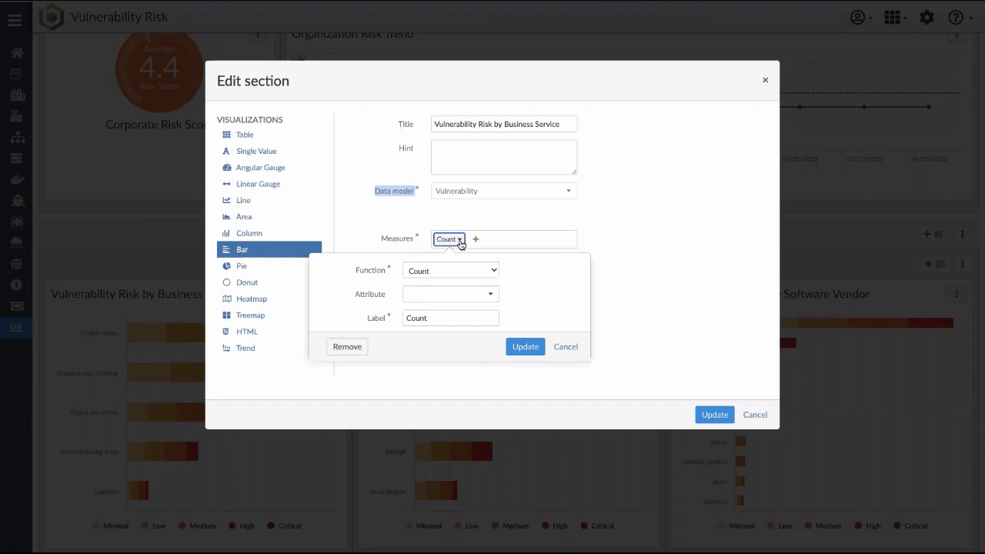
click(492, 271)
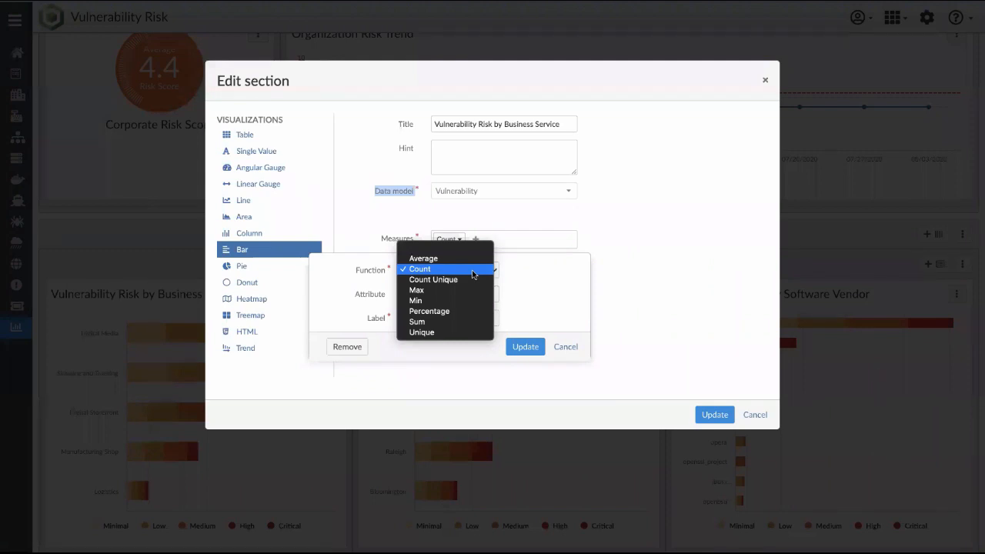
click(540, 284)
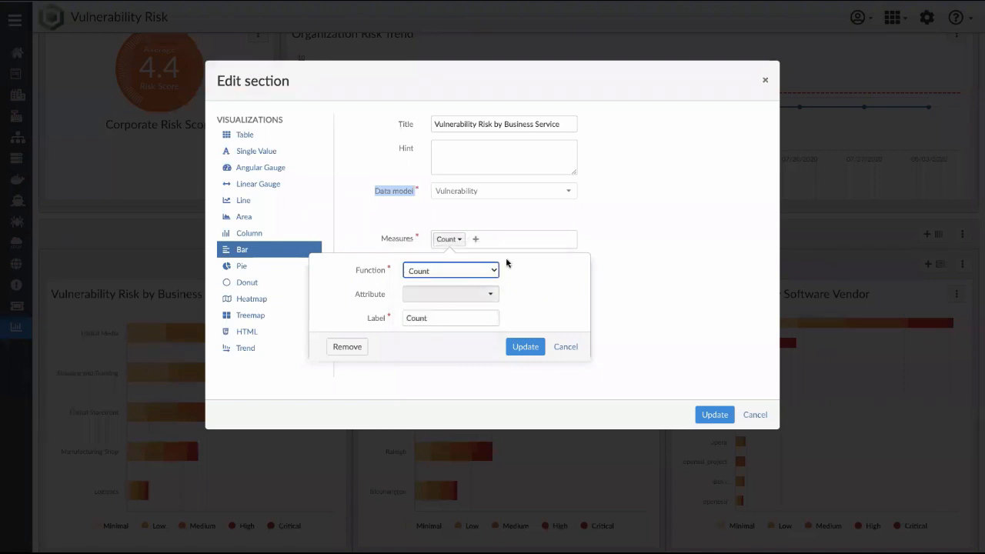
click(567, 347)
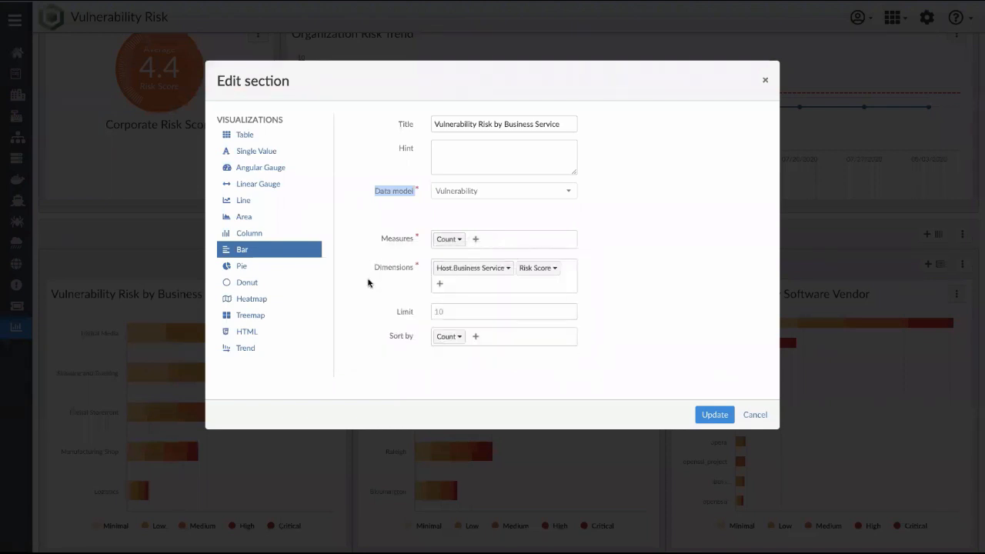
drag(376, 270, 413, 272)
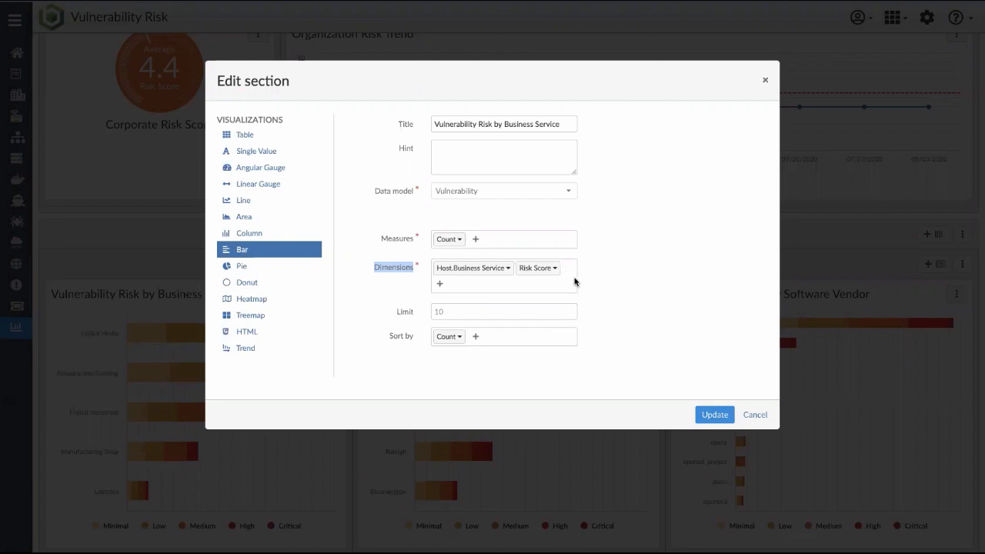
click(756, 416)
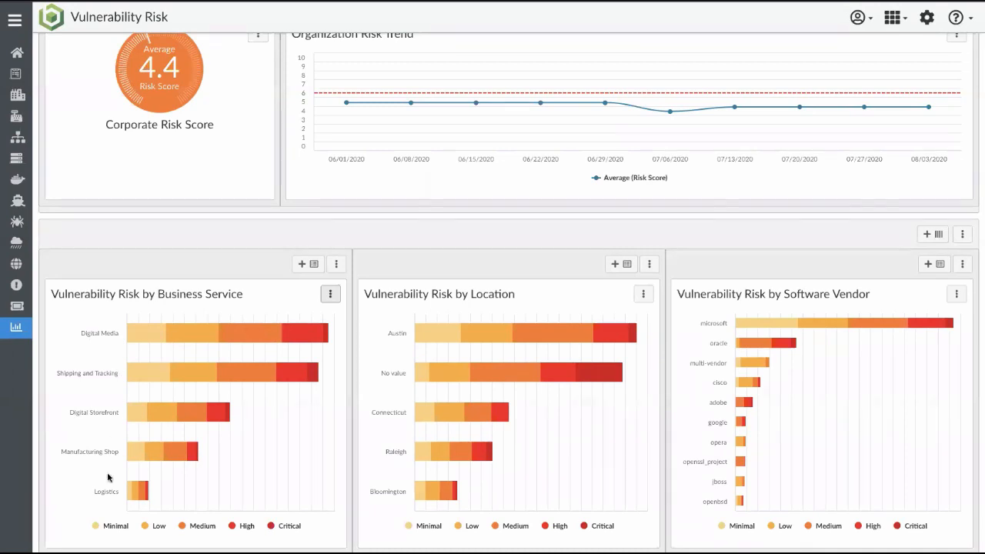
Set the stacking of the Vulnerability Risk by Business Service chart to None and apply the display change.
scroll(108, 478, down, 1)
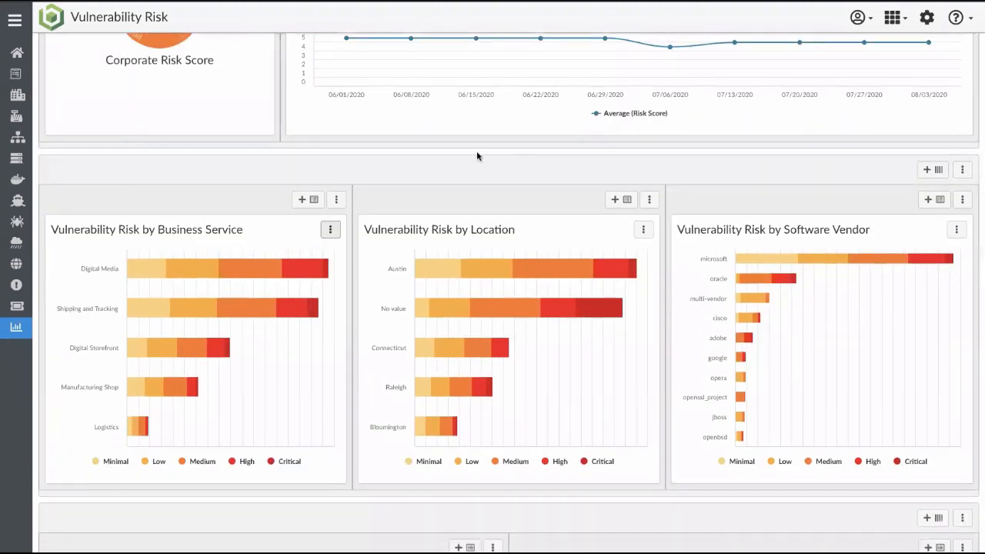
click(330, 229)
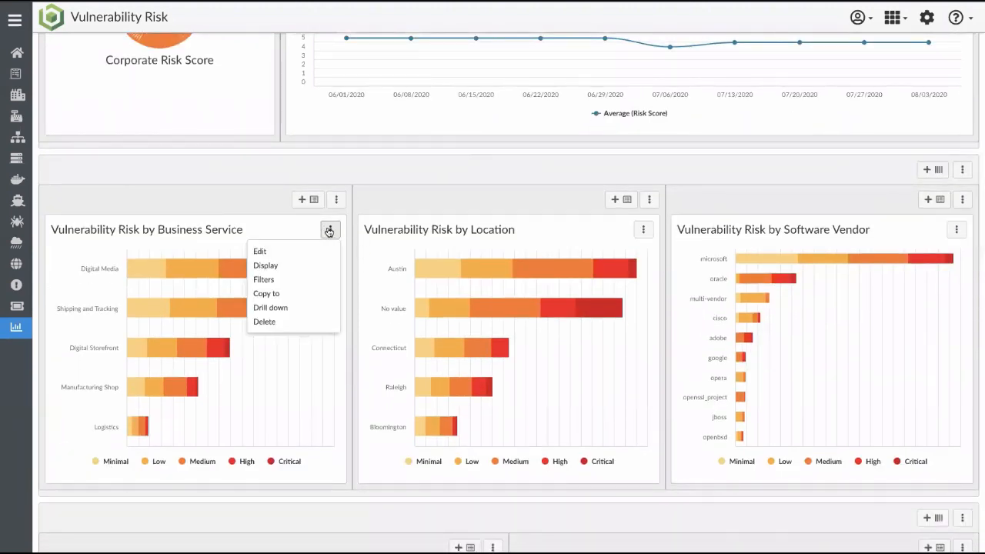
click(300, 266)
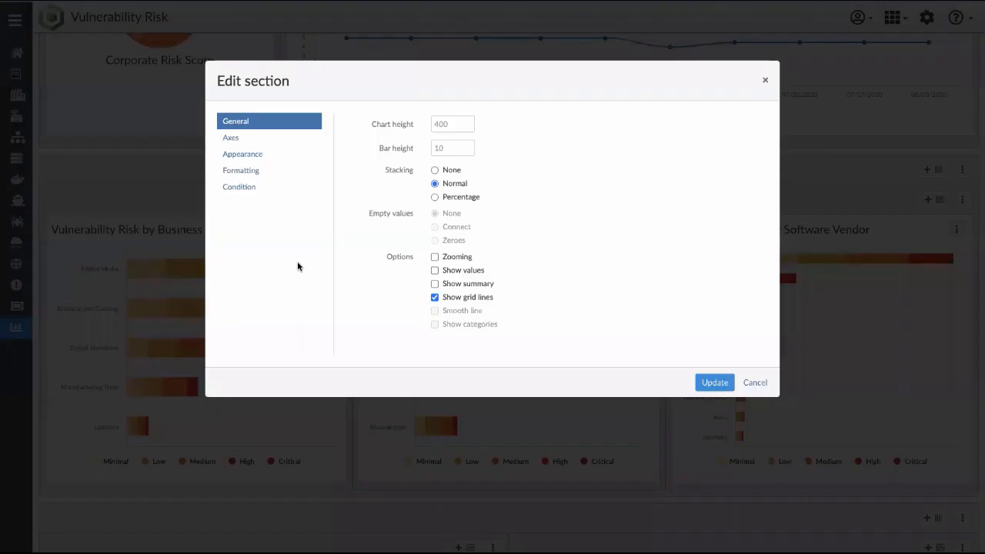
click(436, 171)
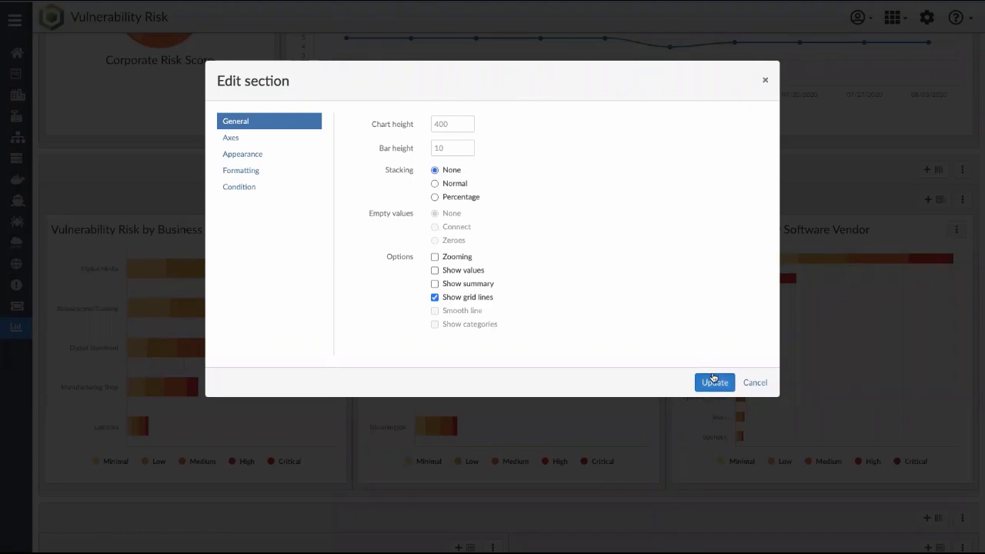
click(713, 380)
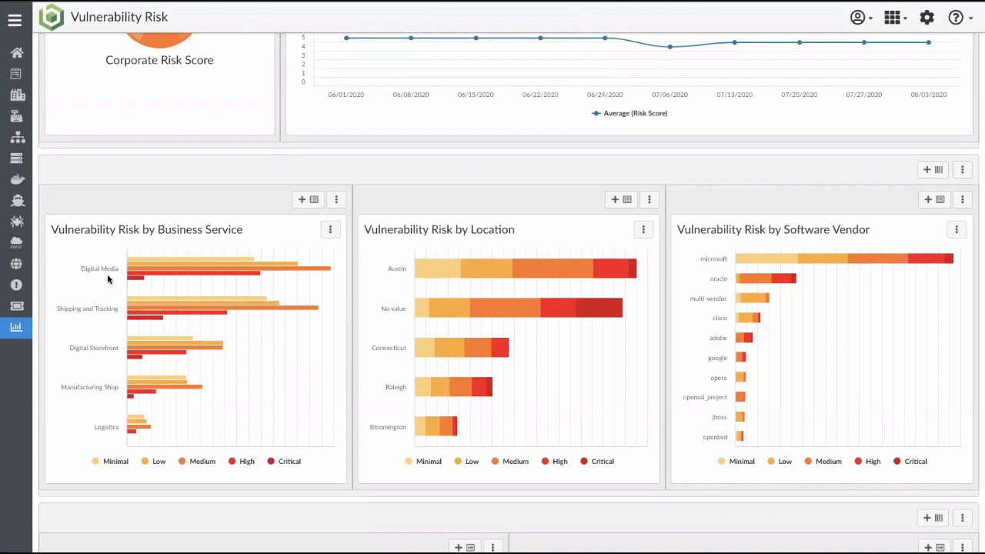
Open the Executive Dashboard - Current Risk Scores report, drill into the PCI gauge and review the Compliance Risk Report.
click(15, 328)
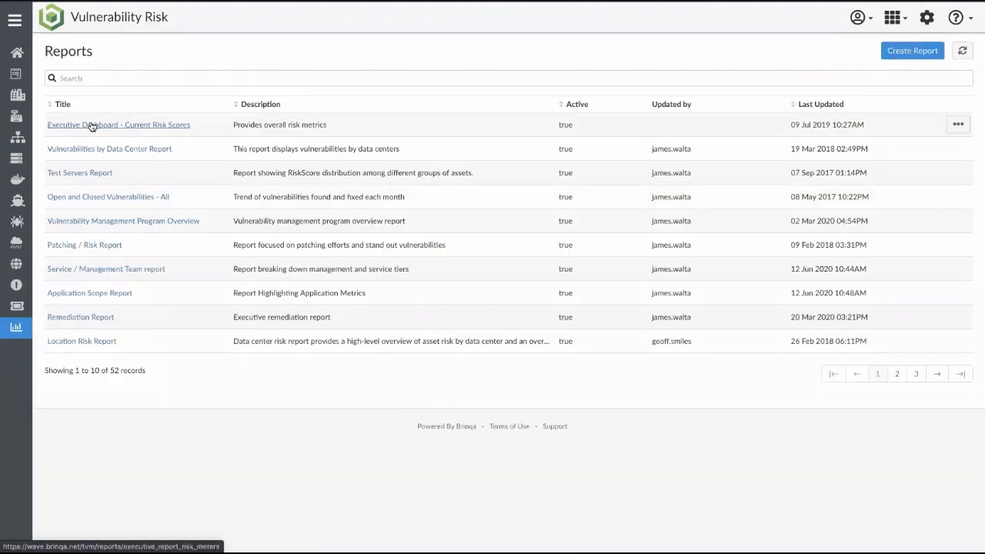
click(128, 125)
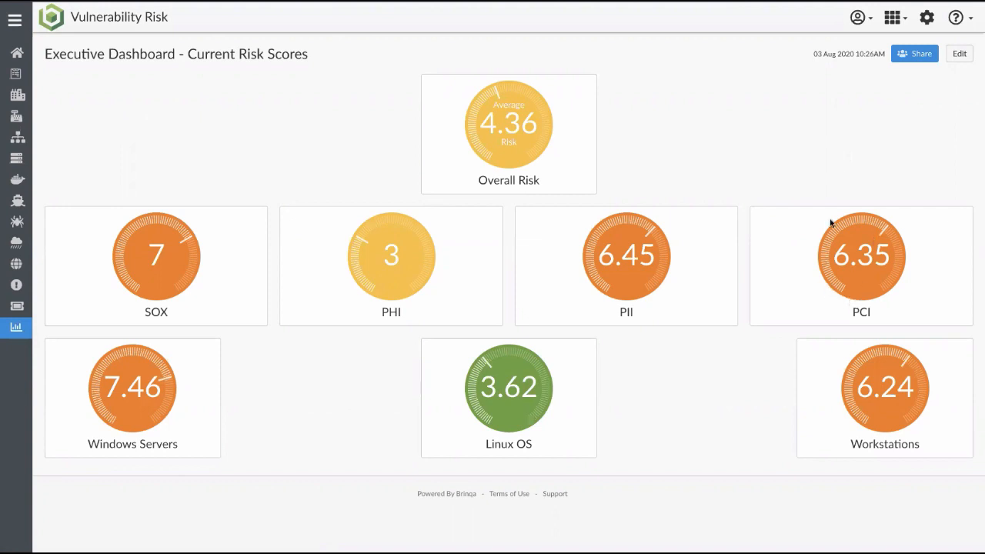
click(853, 263)
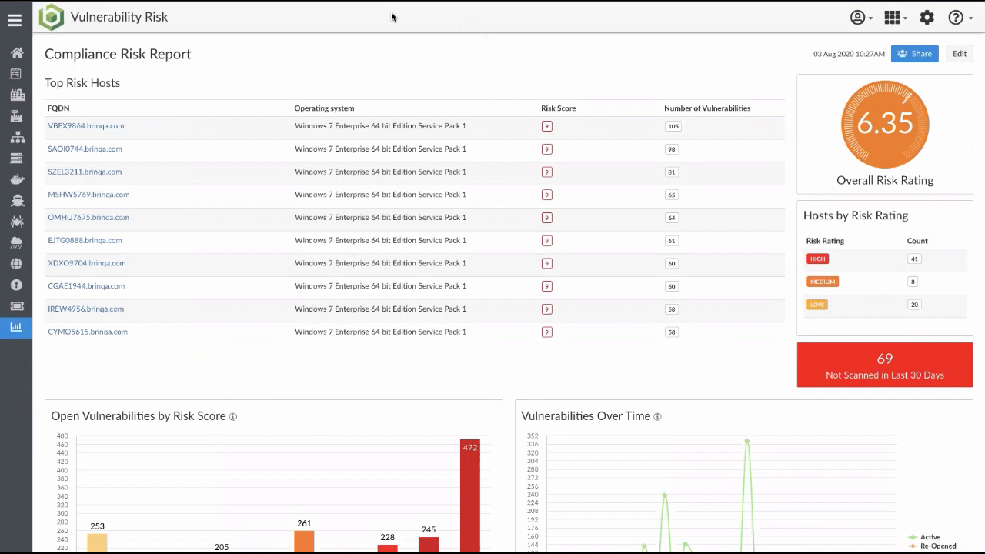
scroll(317, 375, down, 3)
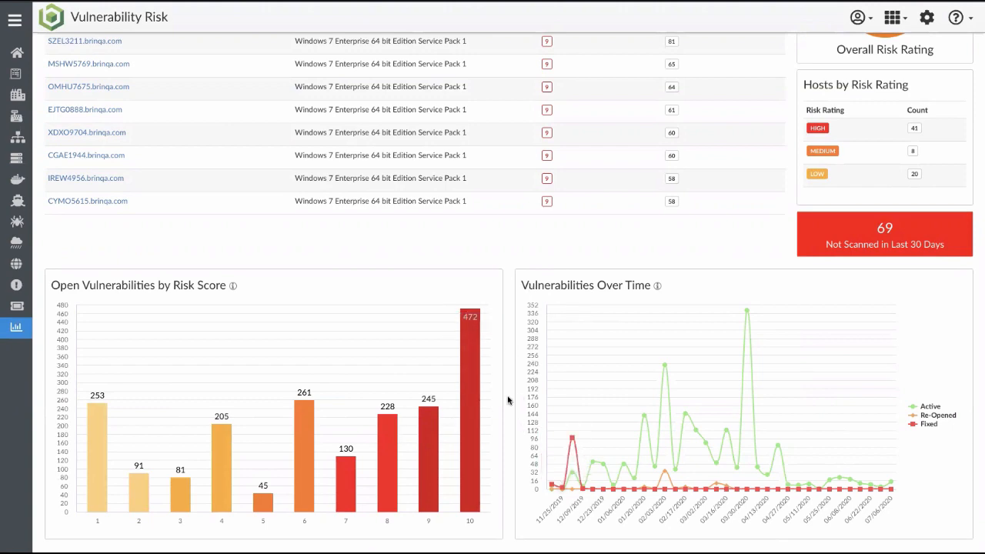
scroll(508, 400, up, 3)
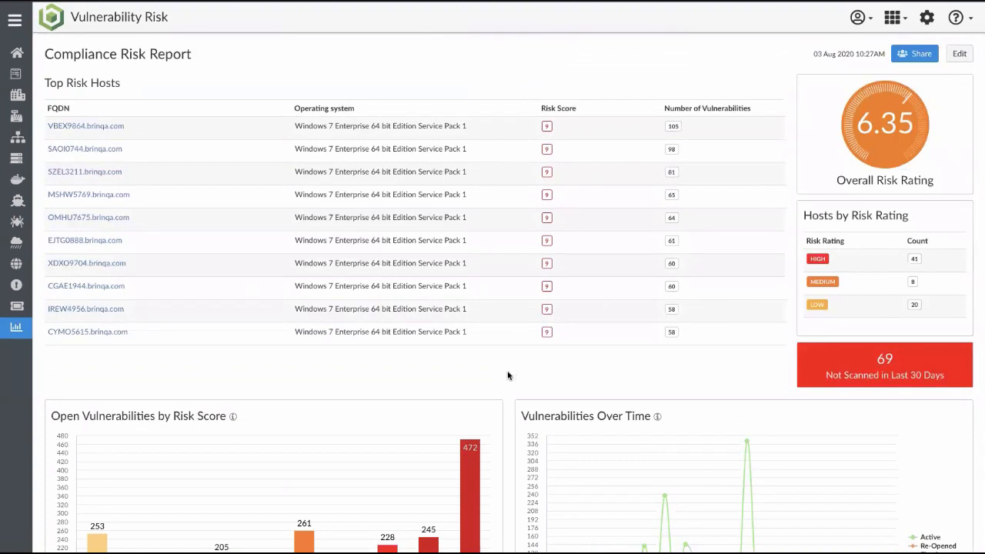